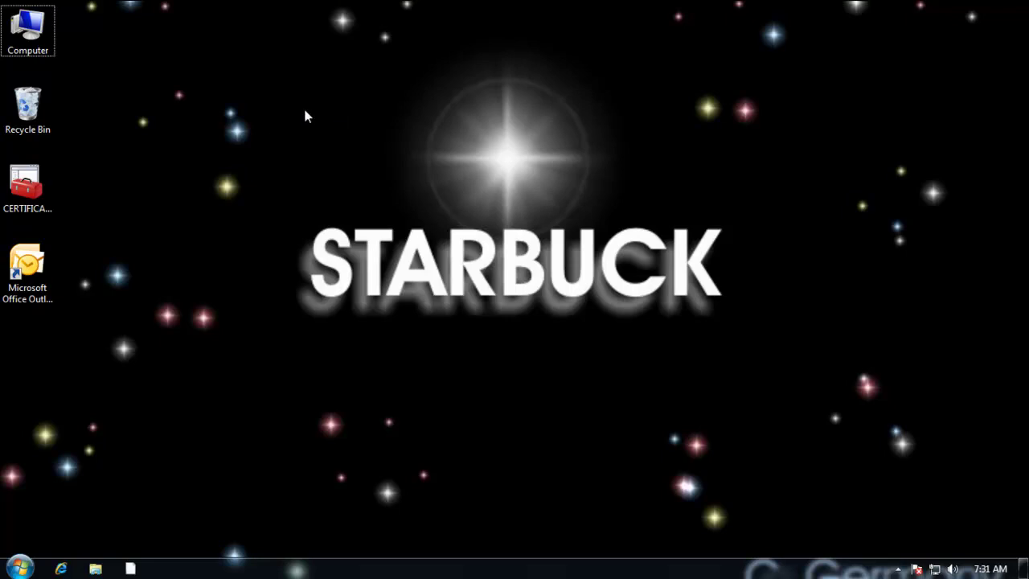
# Step: Open Internet Explorer and go to google.com by replacing msn in the address
pyautogui.rightClick(30, 110)
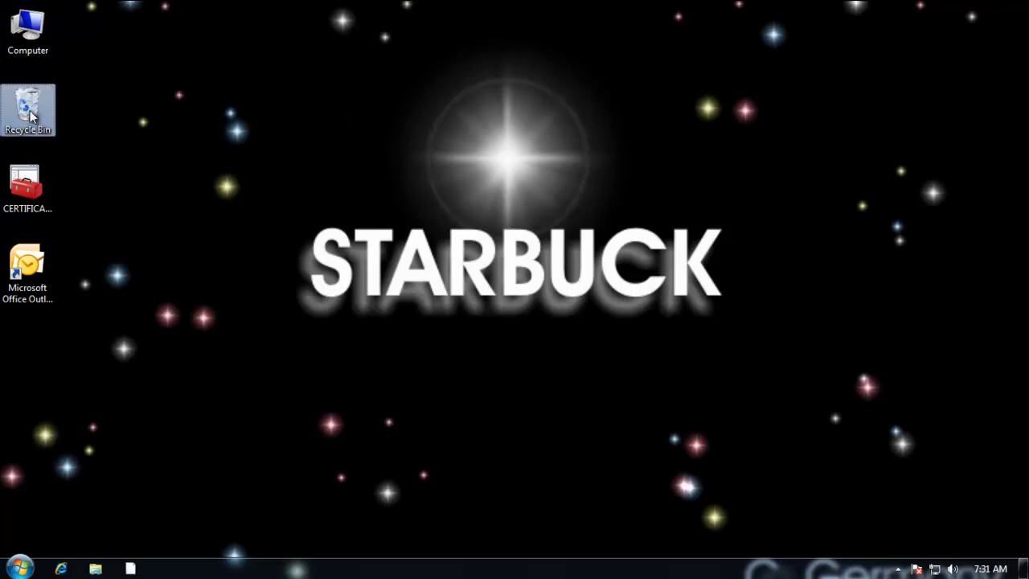
pyautogui.click(296, 141)
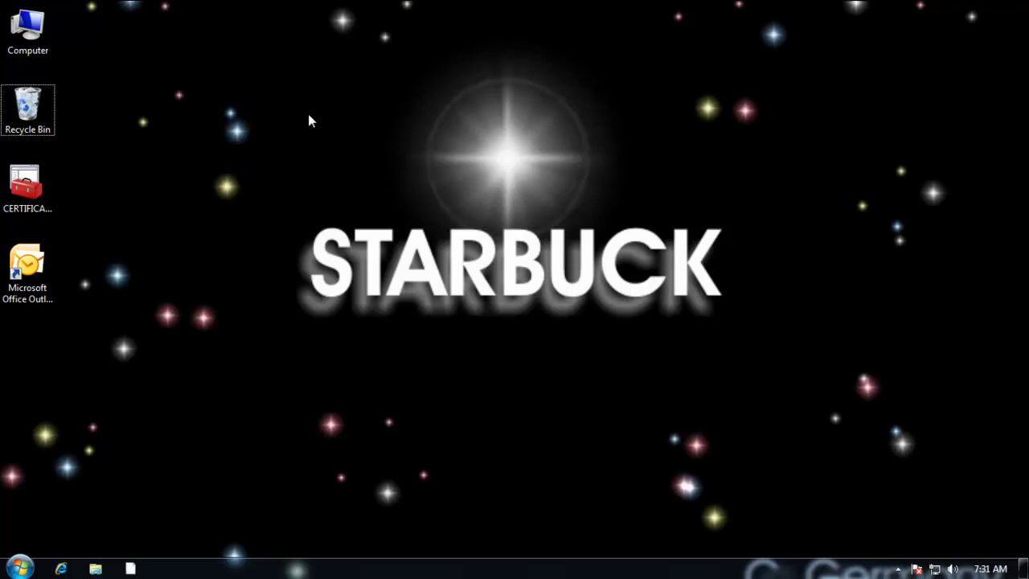
pyautogui.click(61, 569)
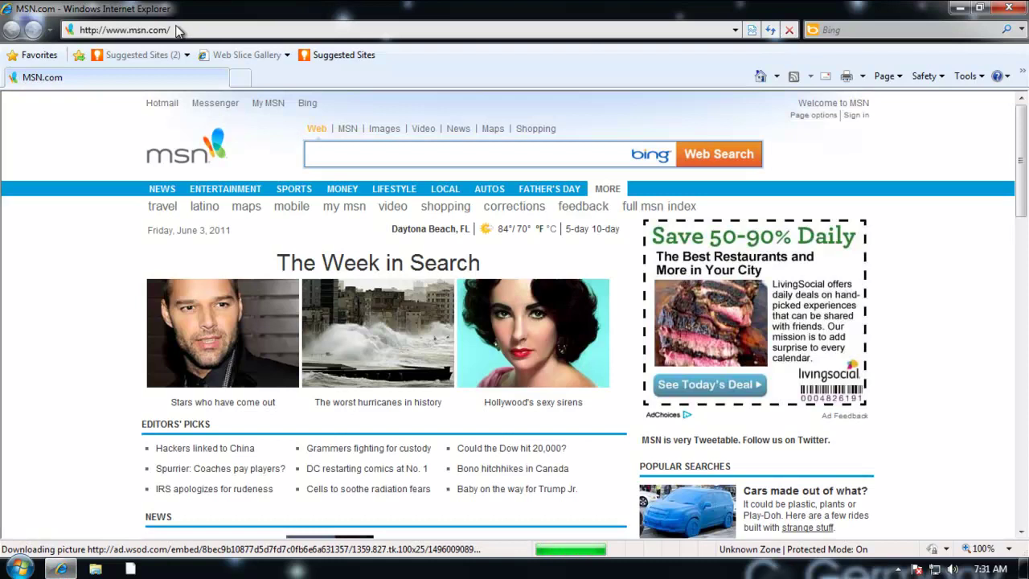
pyautogui.click(146, 30)
pyautogui.doubleClick(139, 29)
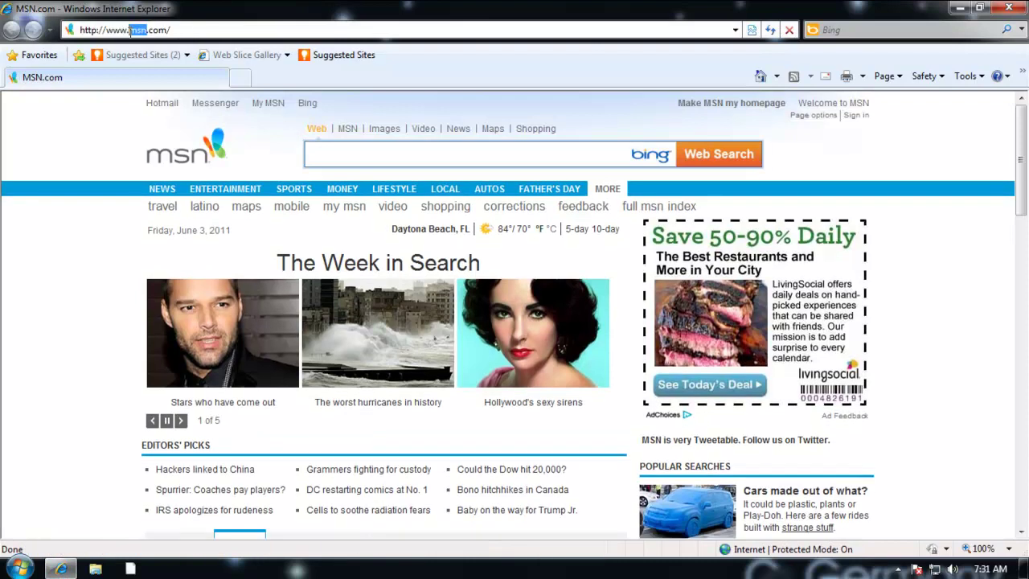
pyautogui.write('google')
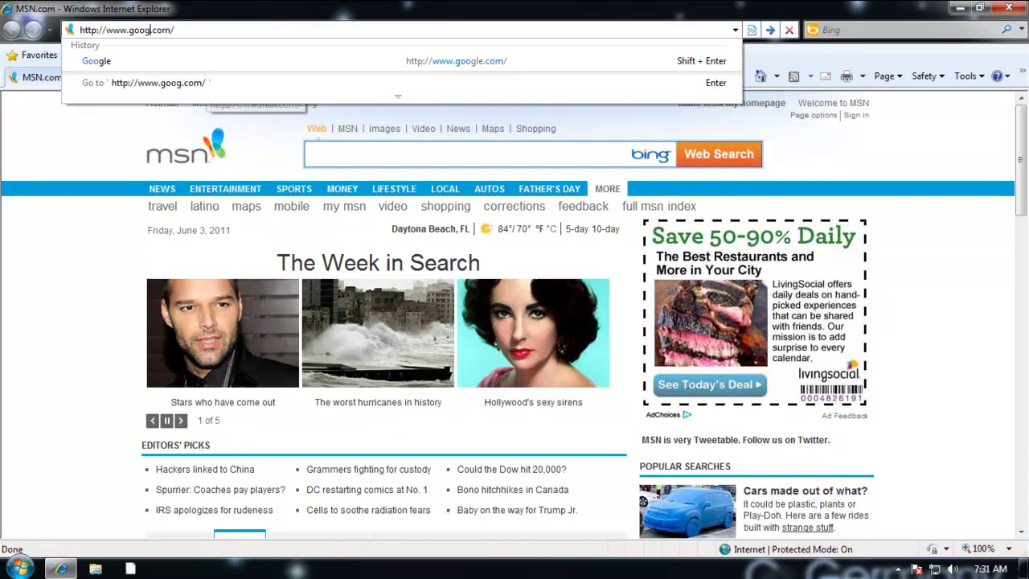
pyautogui.press('Return')
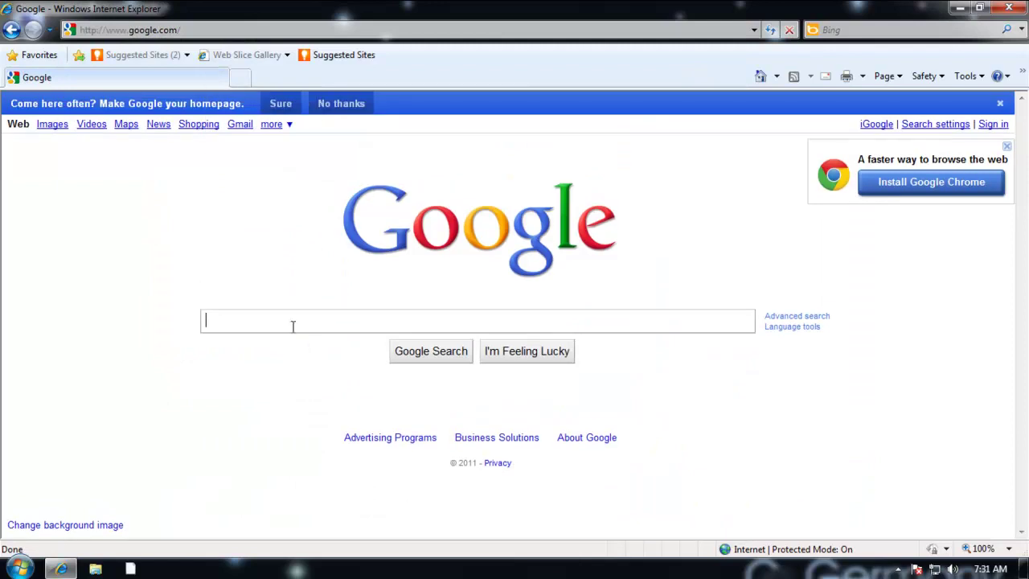
# Step: Search Google for 'vnc' and open the RealVNC result
pyautogui.write('vnc')
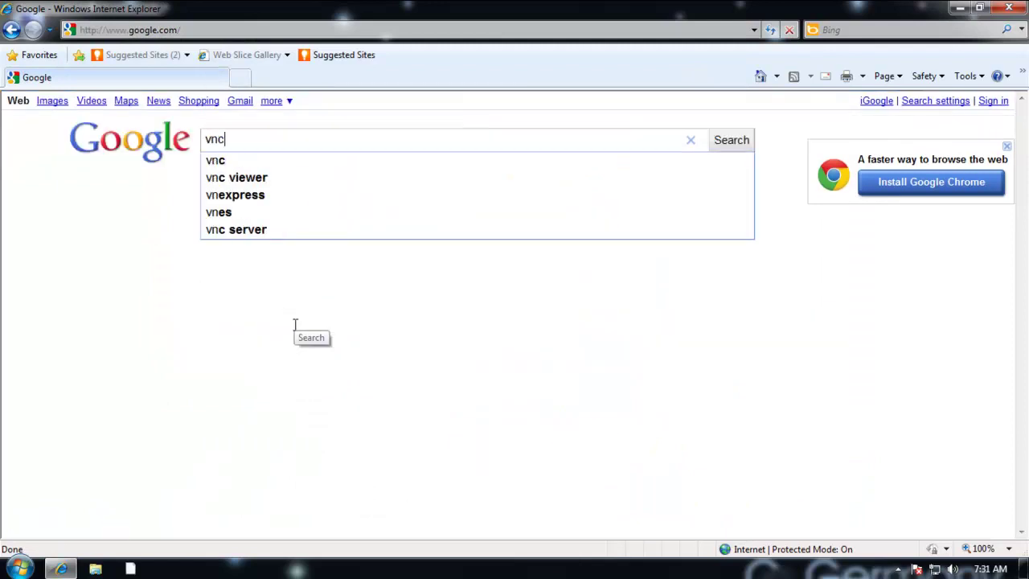
pyautogui.press('Return')
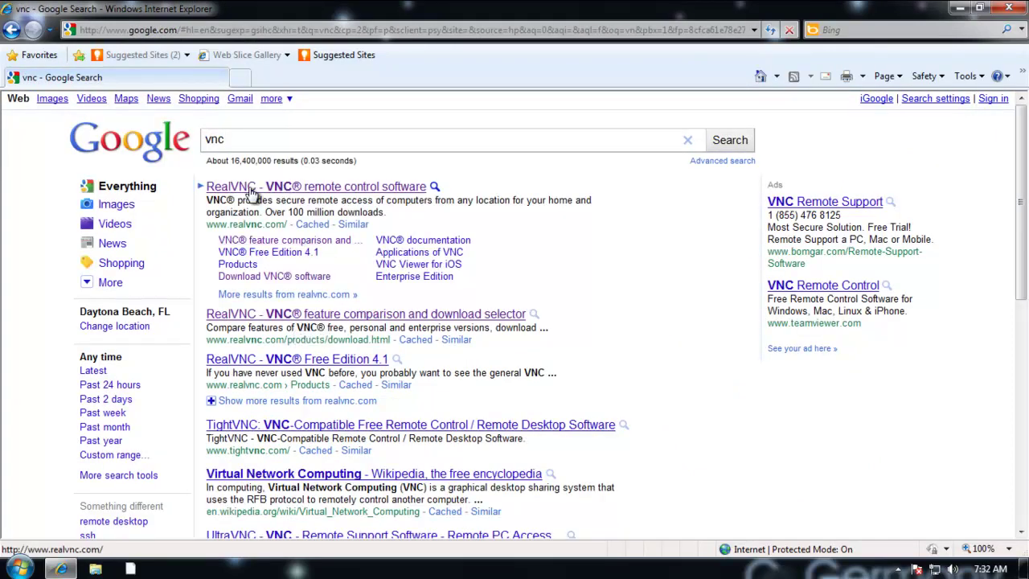
pyautogui.click(251, 191)
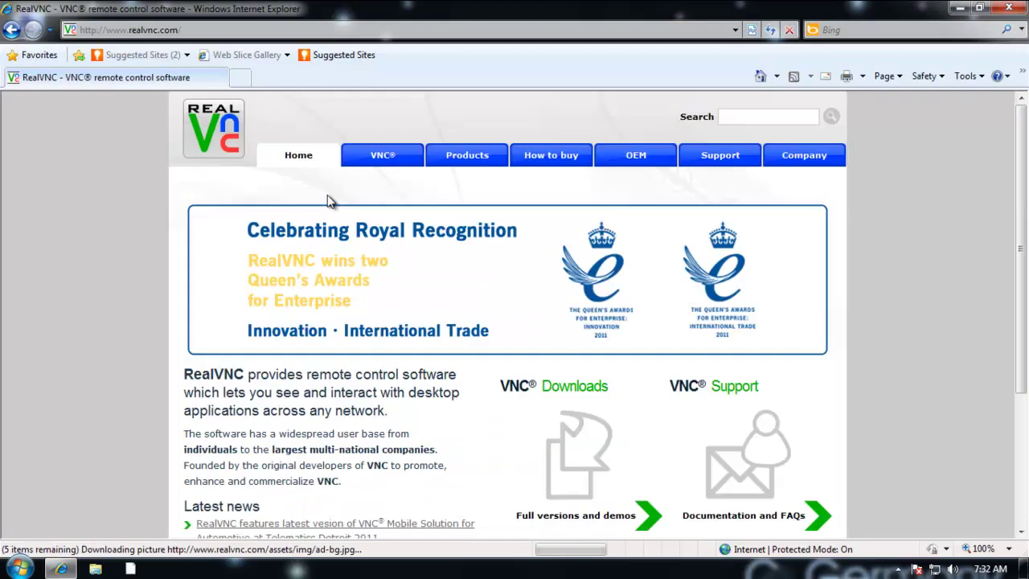
# Step: Open VNC Downloads and scroll through the Free, Personal and Enterprise feature comparison
pyautogui.click(574, 453)
pyautogui.scroll(-1, 804, 324)
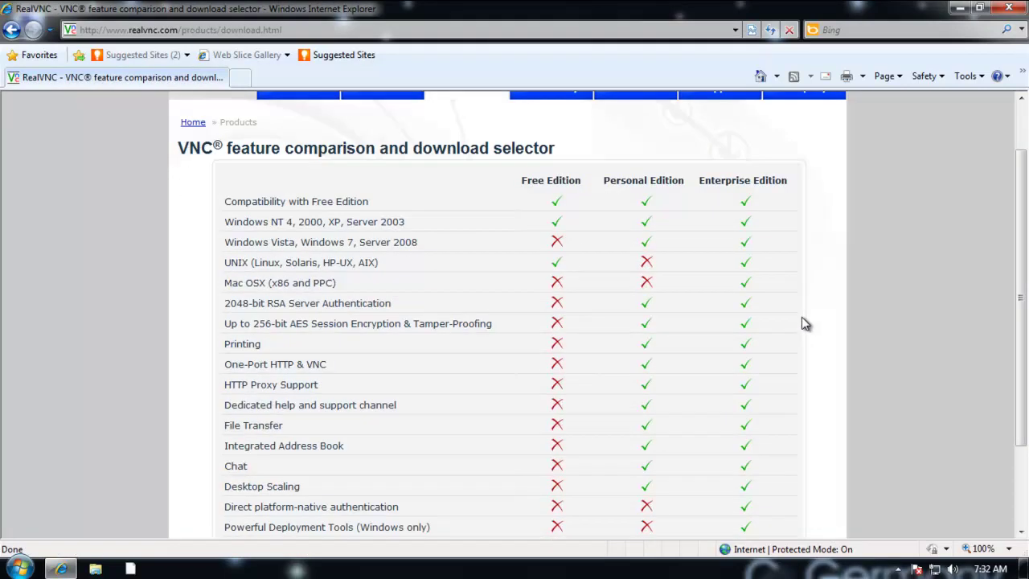
pyautogui.scroll(-1, 746, 244)
pyautogui.scroll(1, 765, 239)
pyautogui.scroll(-1, 756, 258)
pyautogui.scroll(1, 579, 185)
pyautogui.scroll(-1, 764, 234)
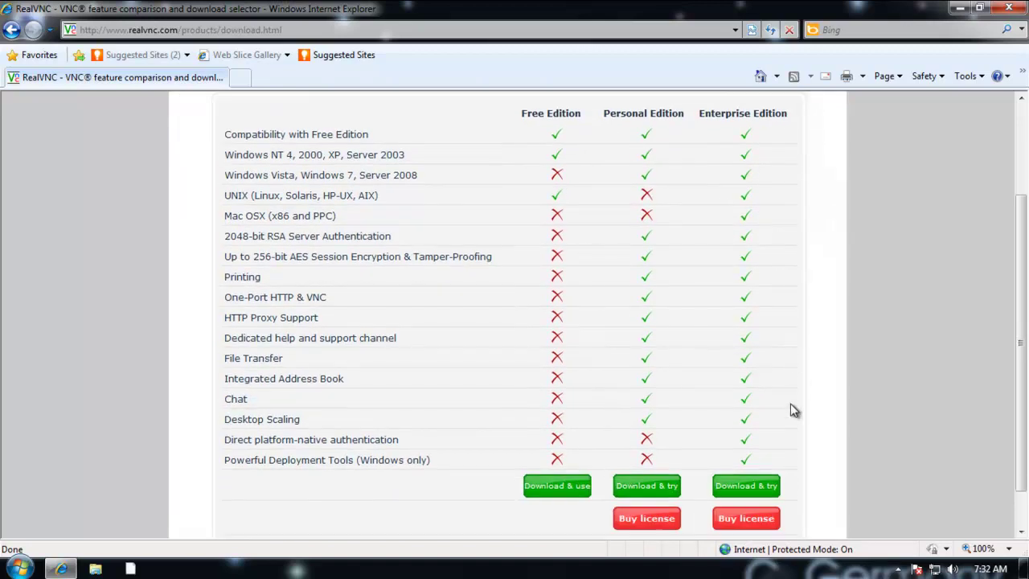
pyautogui.scroll(1, 776, 482)
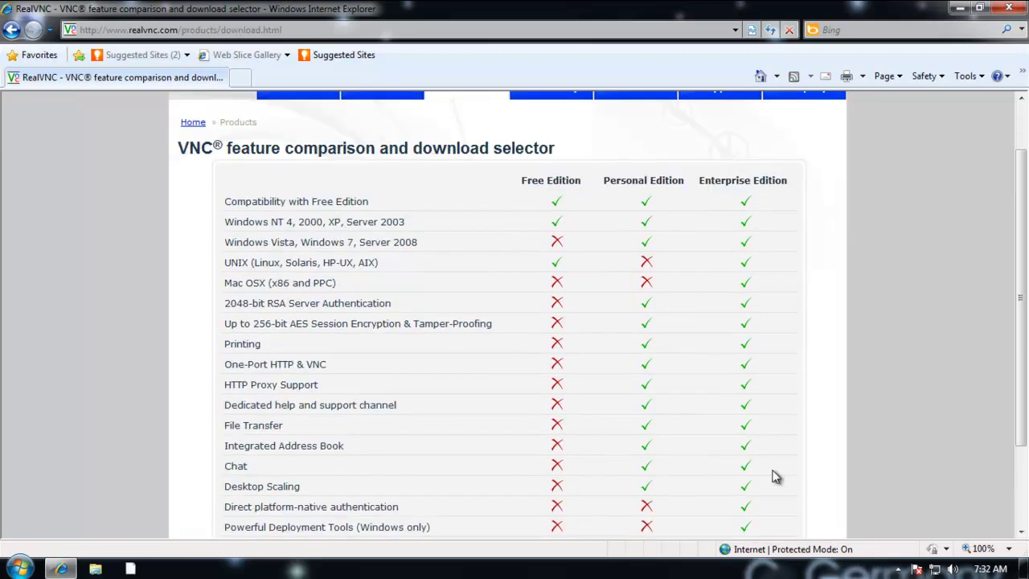
pyautogui.scroll(-1, 668, 193)
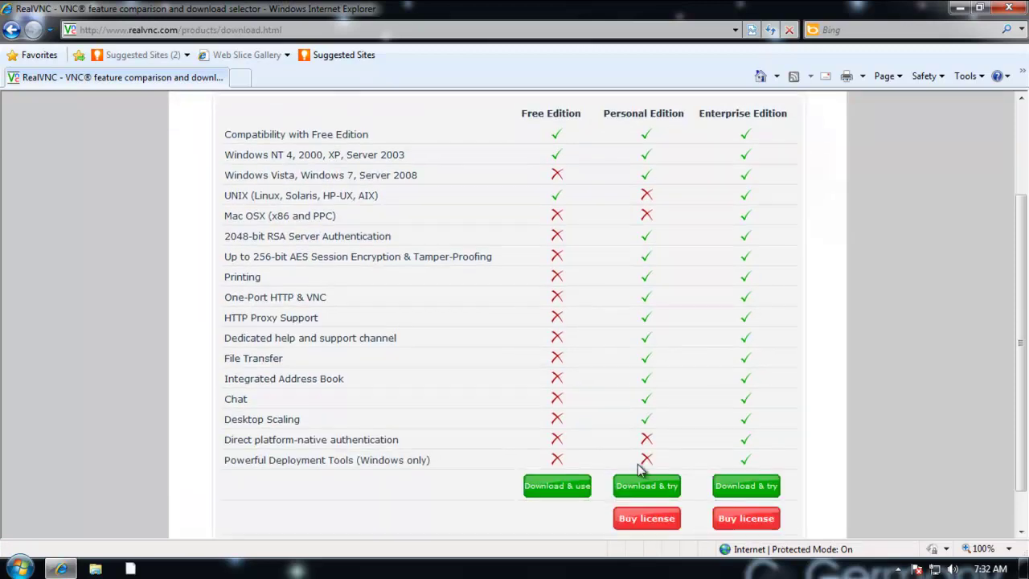
pyautogui.scroll(1, 647, 431)
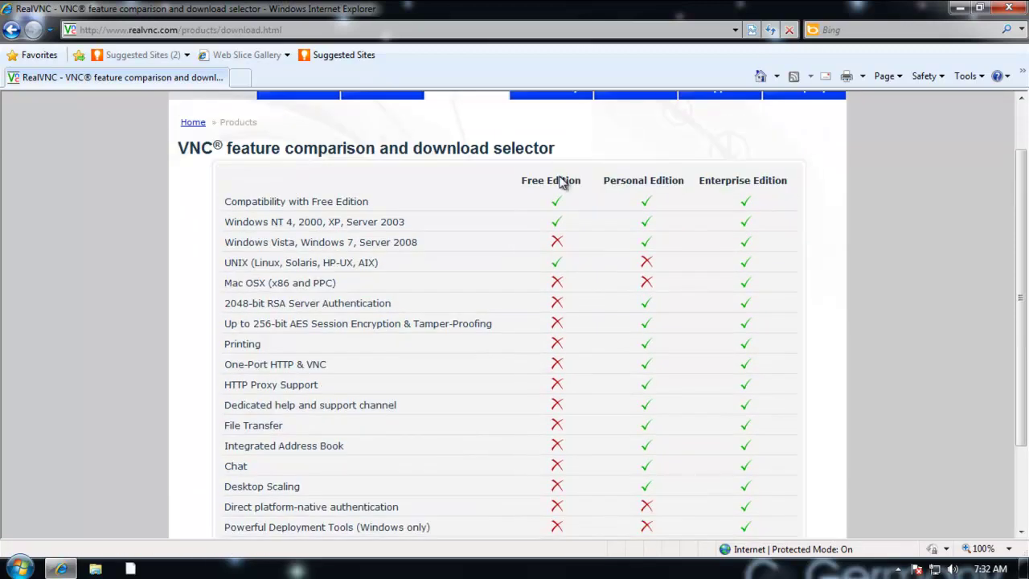
pyautogui.scroll(-1, 583, 202)
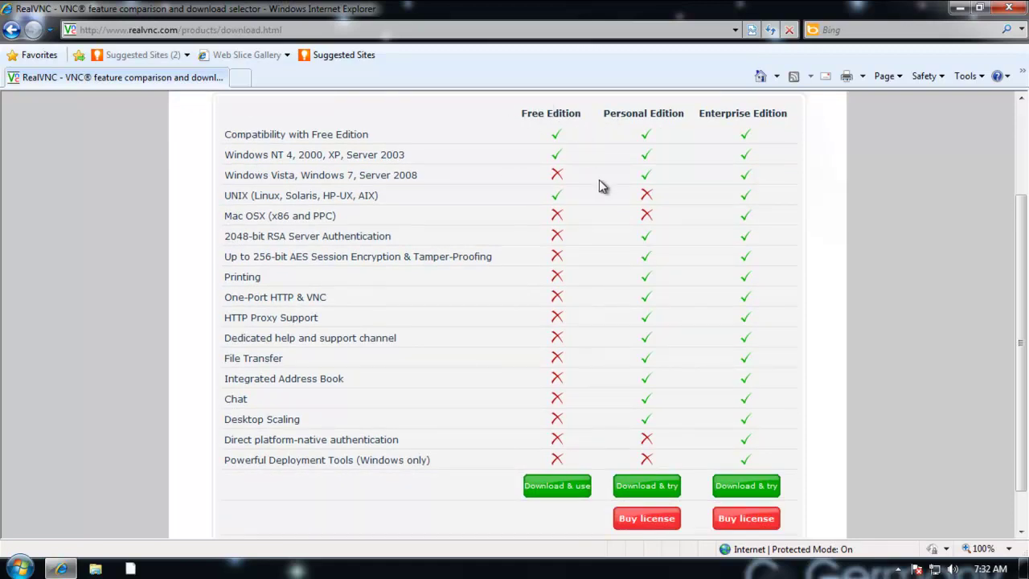
pyautogui.scroll(1, 603, 161)
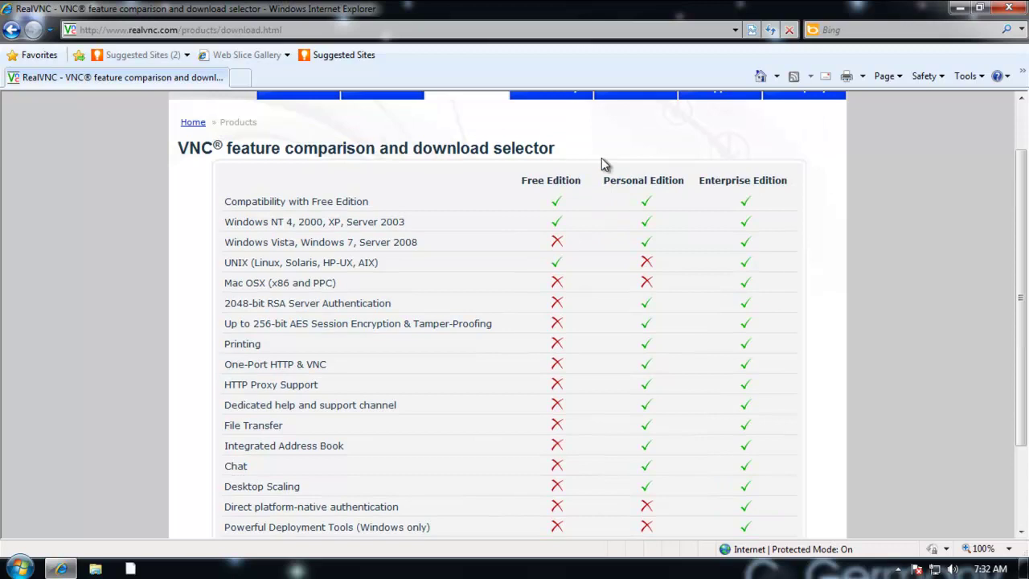
pyautogui.scroll(-1, 602, 161)
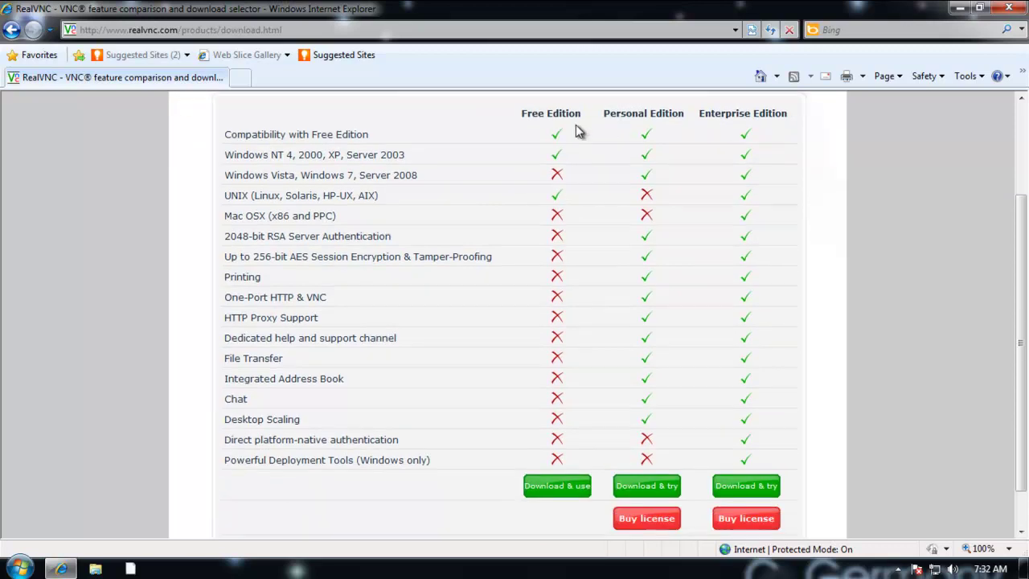
pyautogui.scroll(1, 581, 134)
pyautogui.scroll(-1, 599, 229)
# Step: Choose the Free Edition download, proceed, and review the version 4.1.3 download list
pyautogui.click(571, 485)
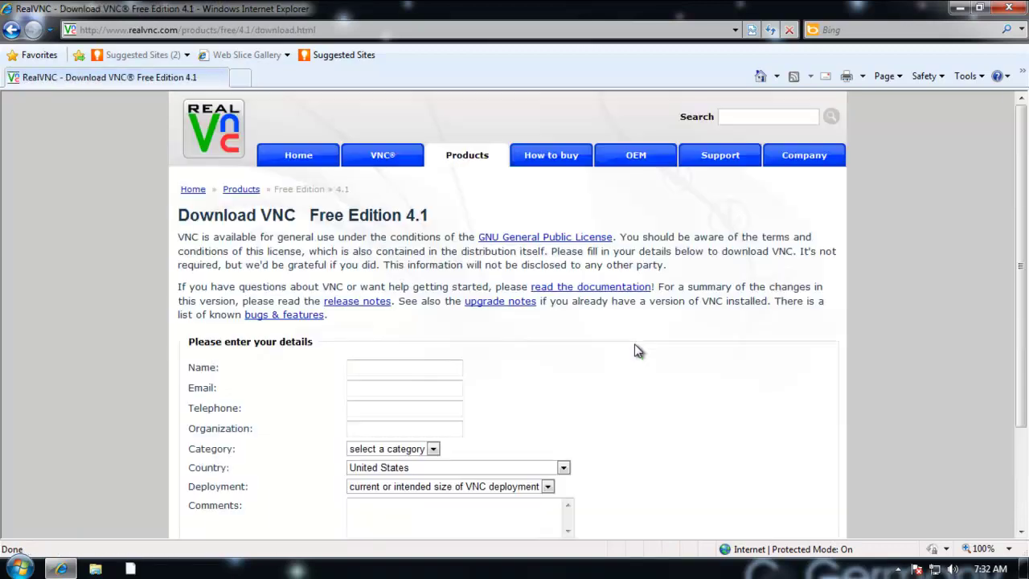
pyautogui.scroll(-2, 647, 342)
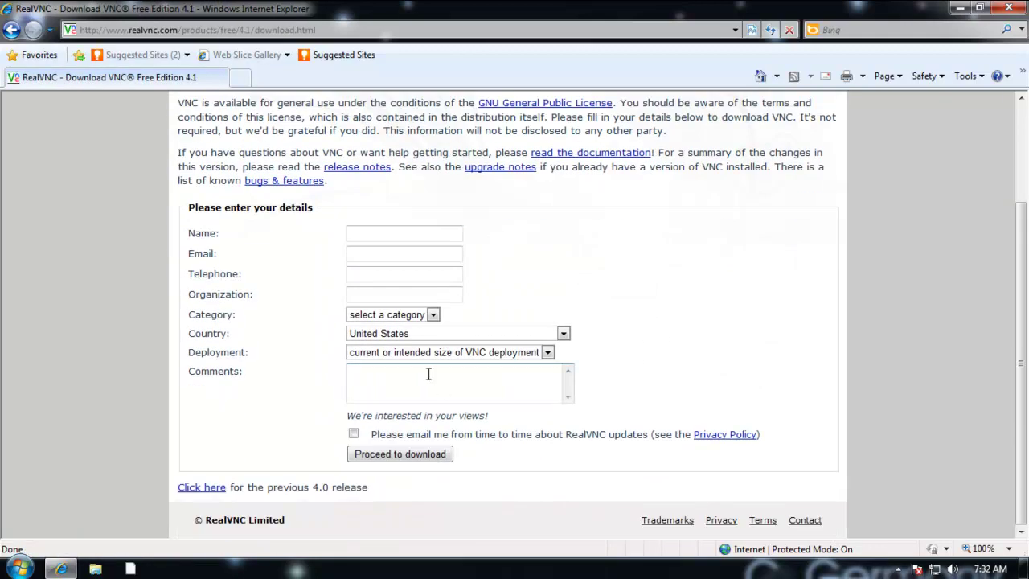
pyautogui.click(408, 458)
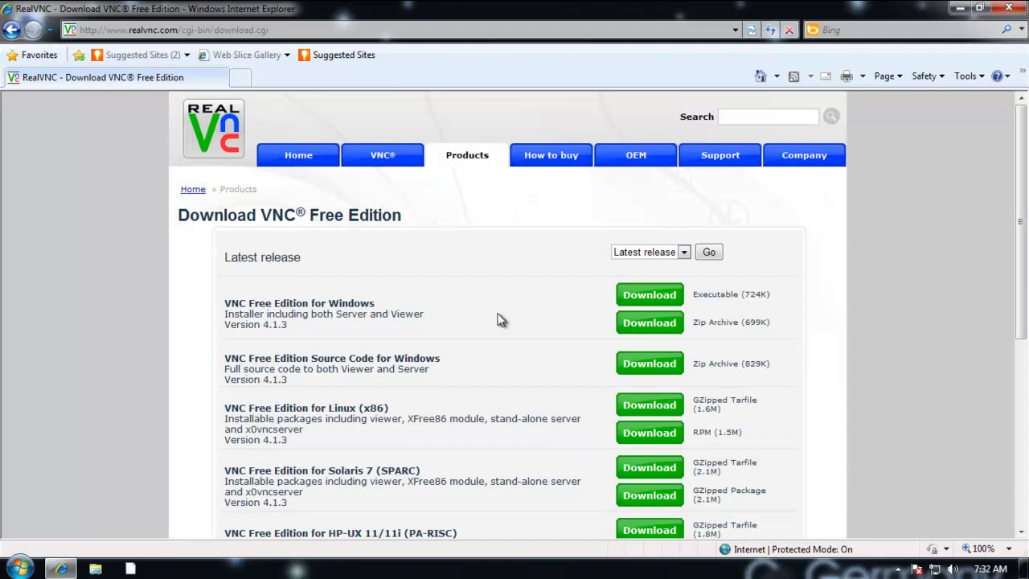
pyautogui.scroll(-3, 511, 333)
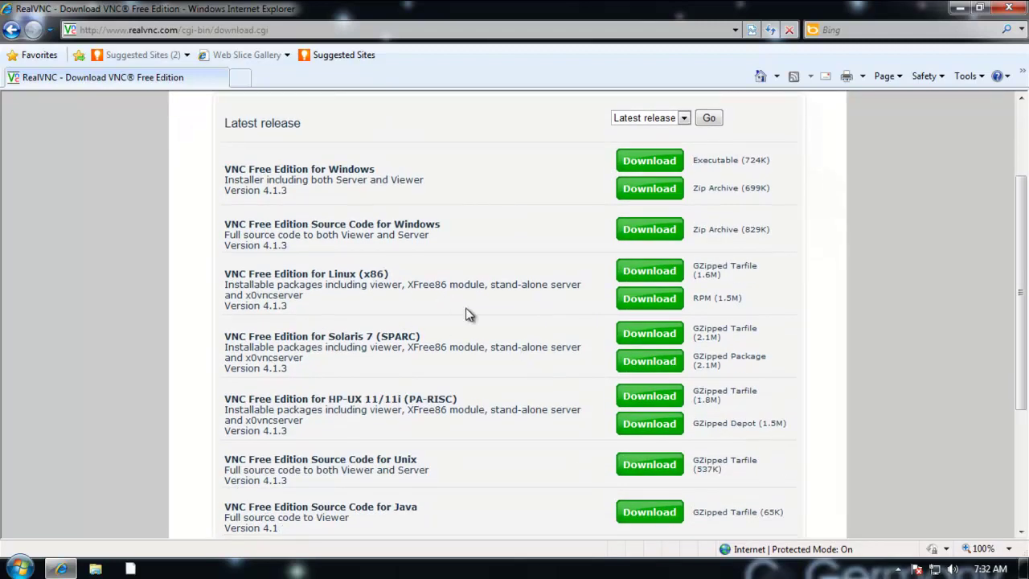
pyautogui.scroll(-3, 567, 274)
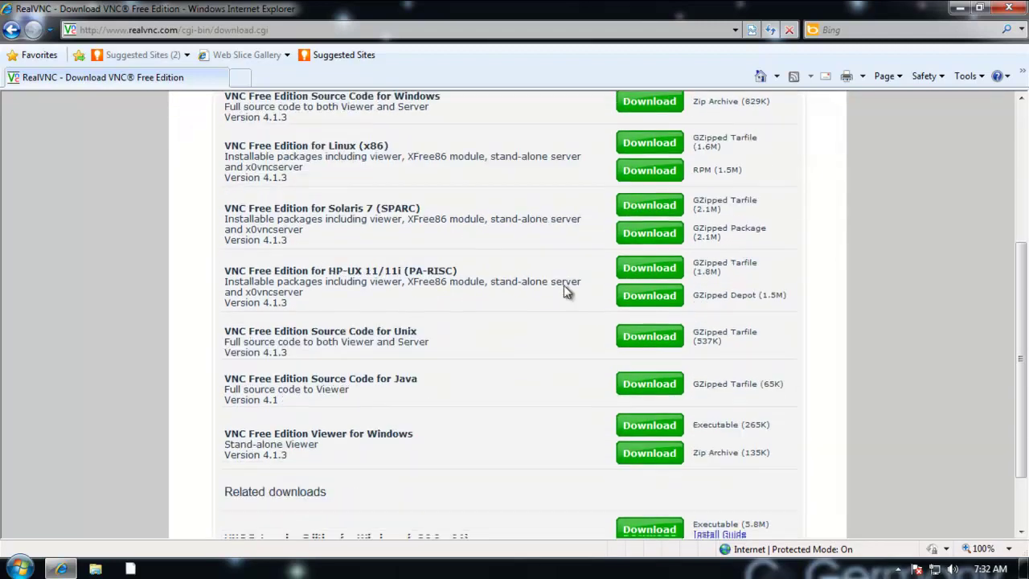
pyautogui.scroll(2, 563, 285)
pyautogui.scroll(2, 543, 279)
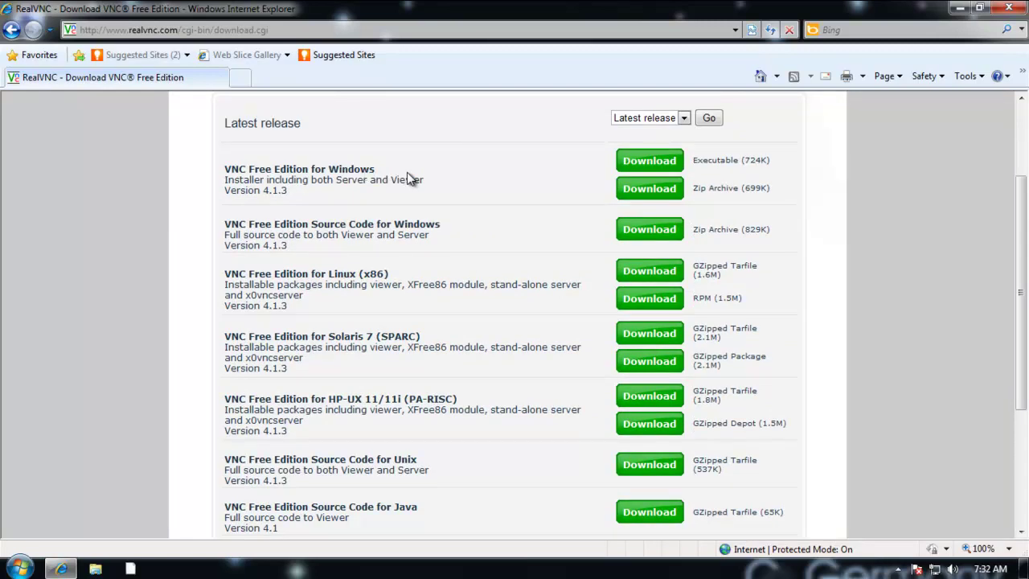
# Step: Accept the license terms and start downloading the Windows installer executable
pyautogui.click(664, 163)
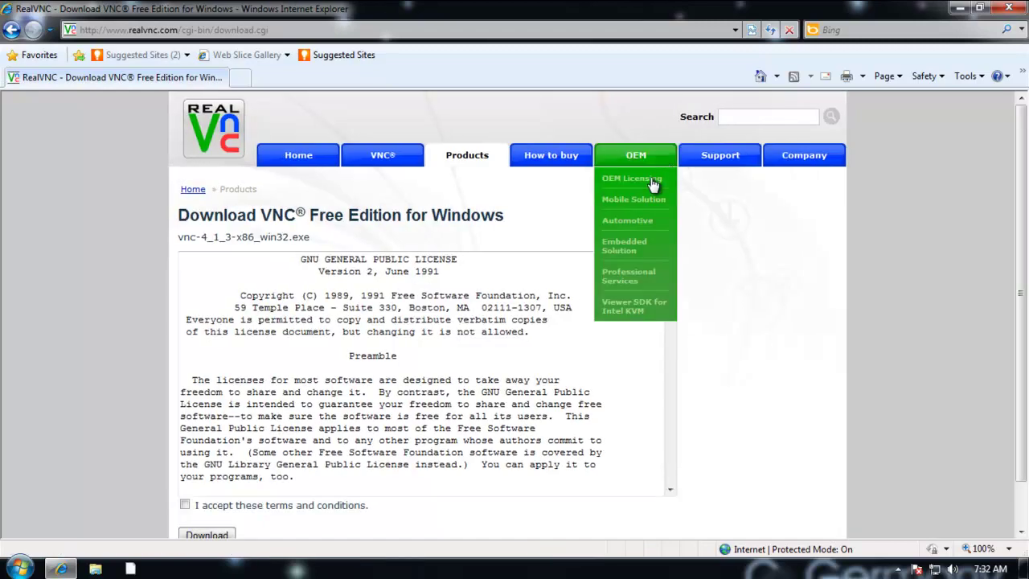
pyautogui.scroll(-2, 529, 451)
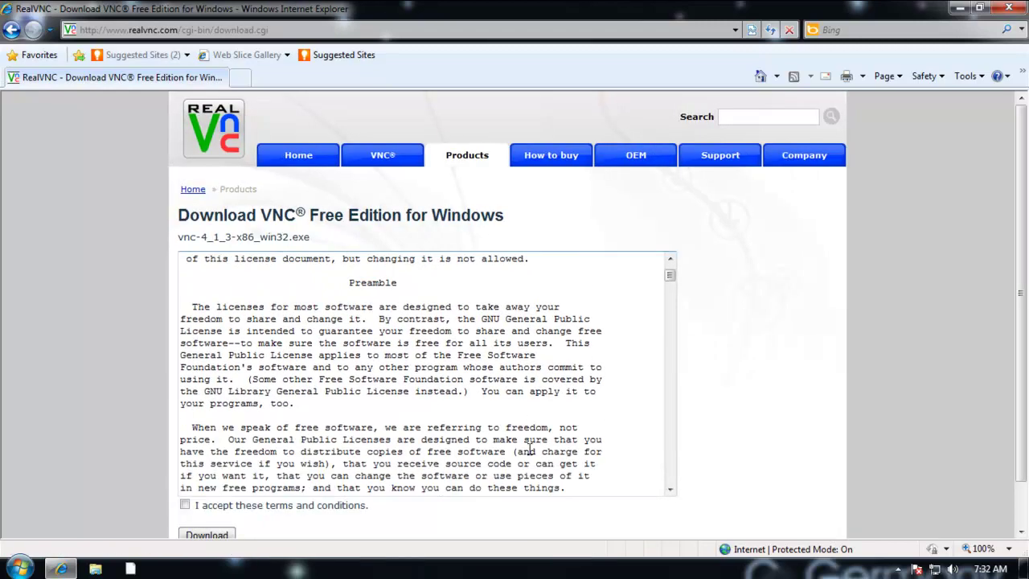
pyautogui.click(207, 535)
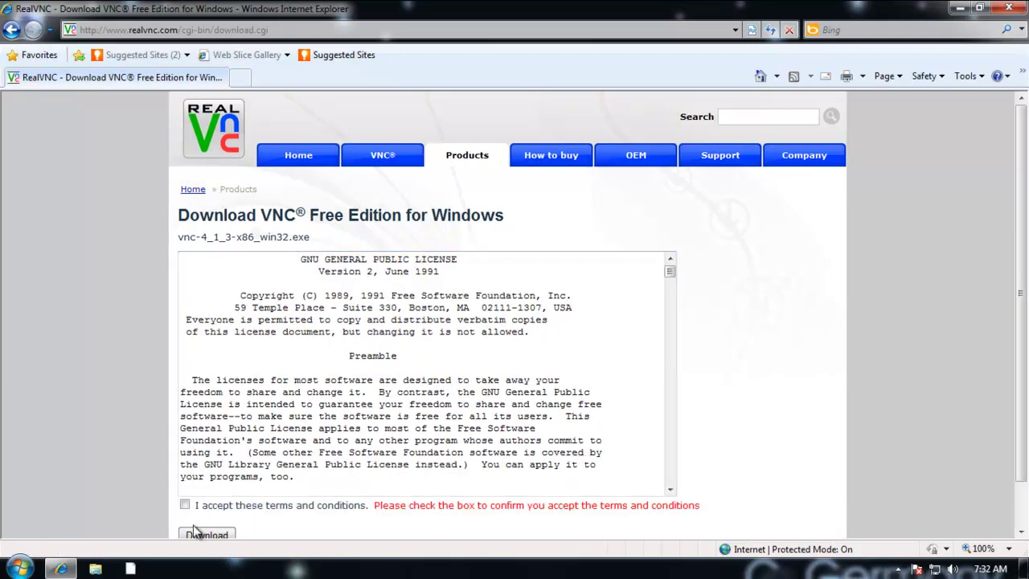
pyautogui.click(184, 505)
pyautogui.click(207, 536)
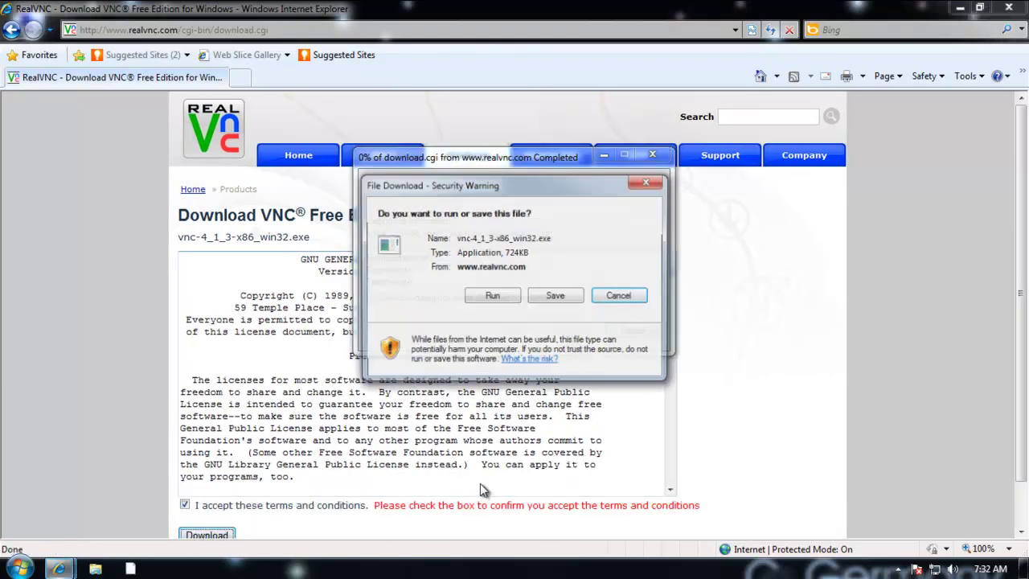
# Step: Save the vnc-4_1_3-x86_win32.exe installer to the desktop
pyautogui.click(553, 296)
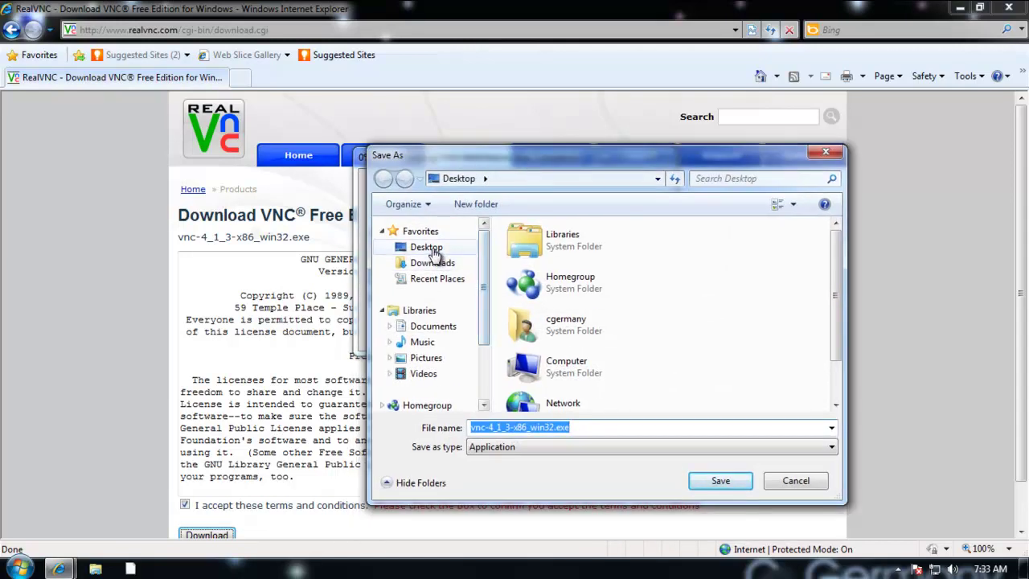
pyautogui.click(432, 248)
pyautogui.click(721, 480)
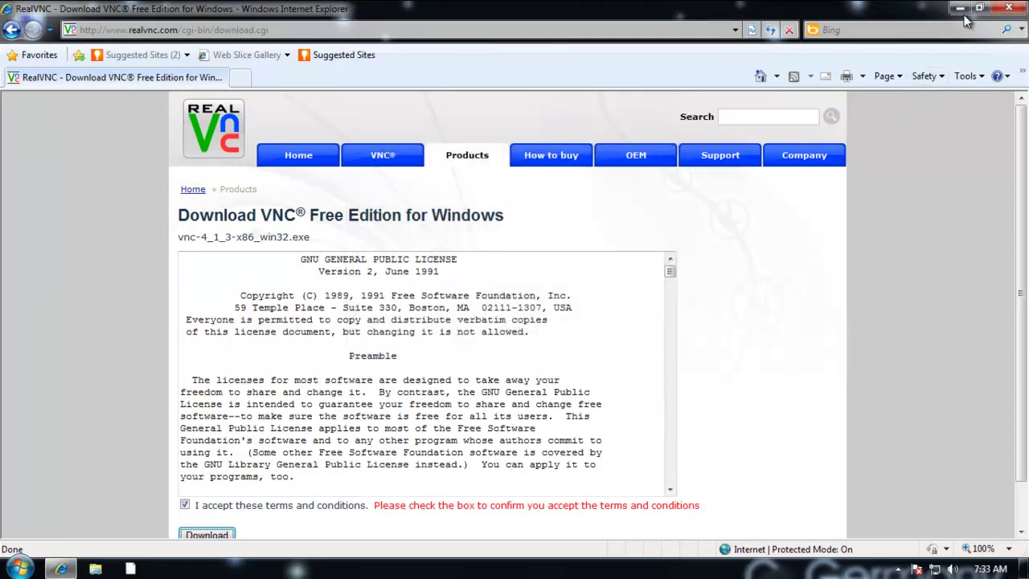
# Step: Close the browser, reposition the installer icon, and launch it with administrator permission
pyautogui.click(1023, 9)
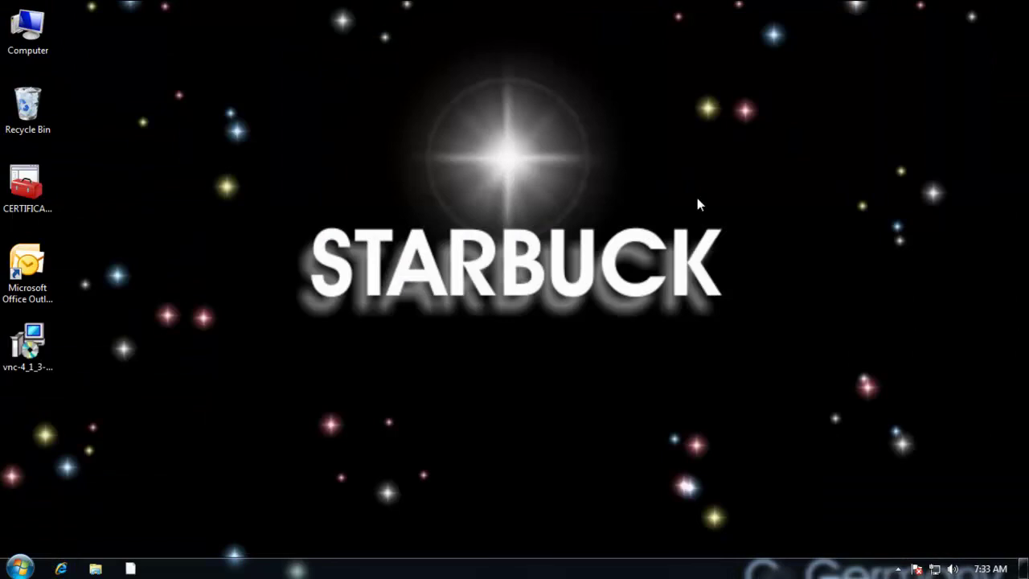
pyautogui.click(38, 354)
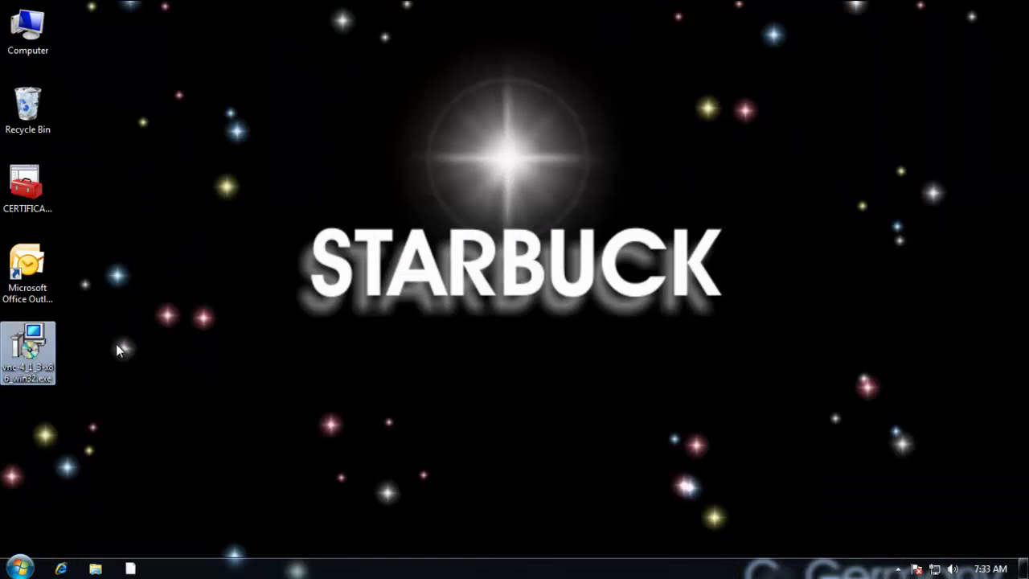
pyautogui.moveTo(39, 354); pyautogui.dragTo(151, 195)
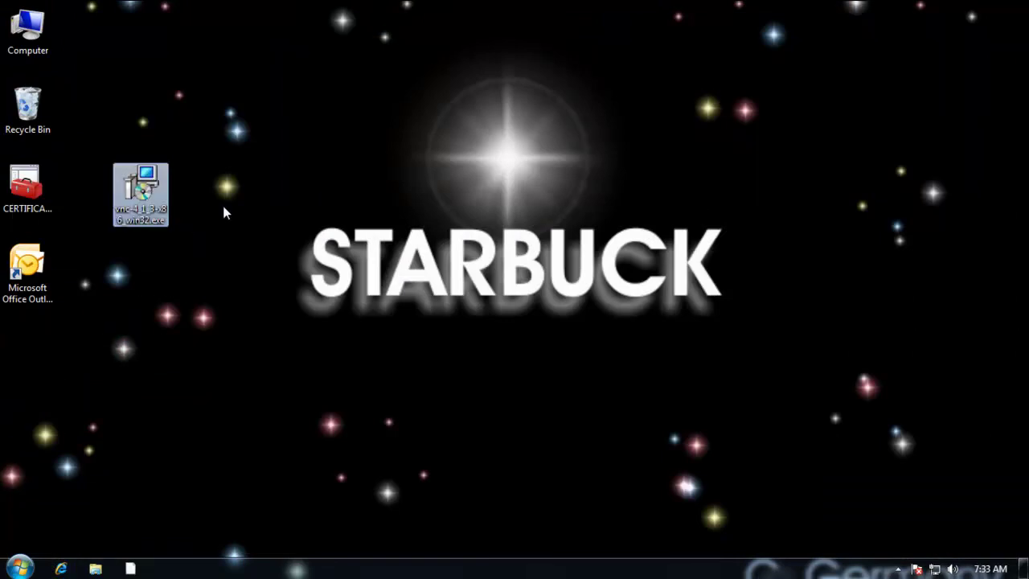
pyautogui.doubleClick(155, 200)
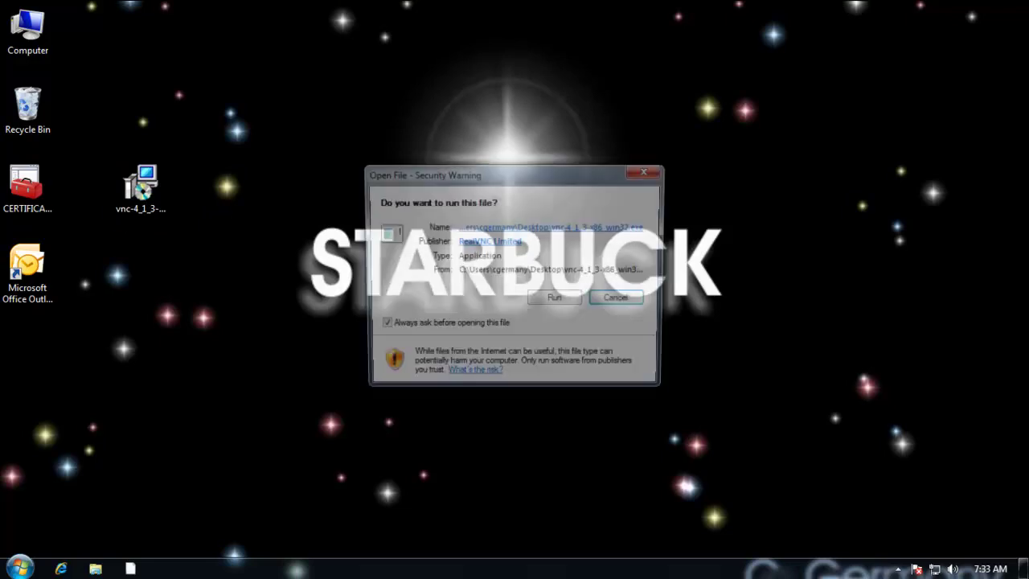
pyautogui.click(549, 299)
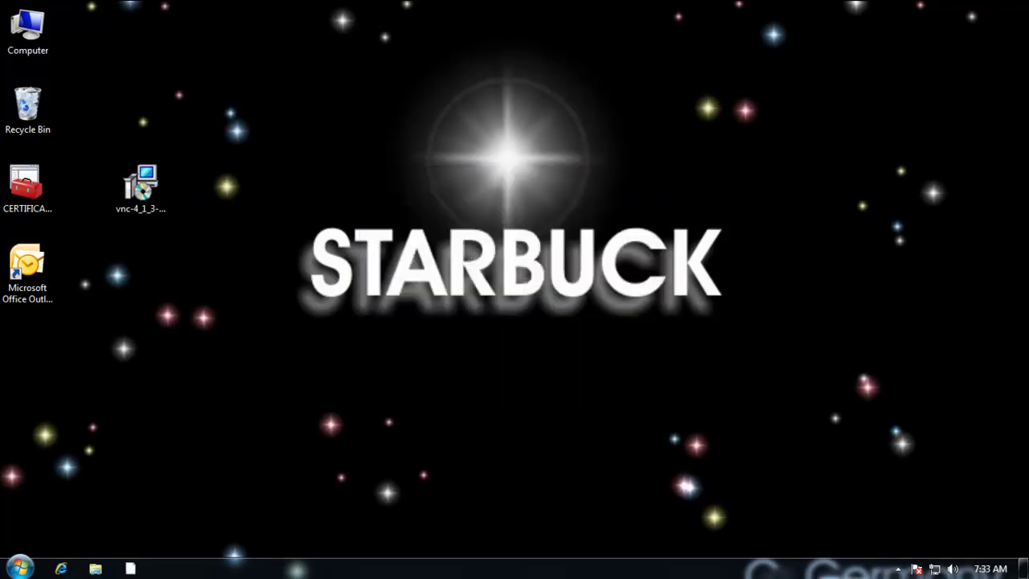
pyautogui.click(563, 300)
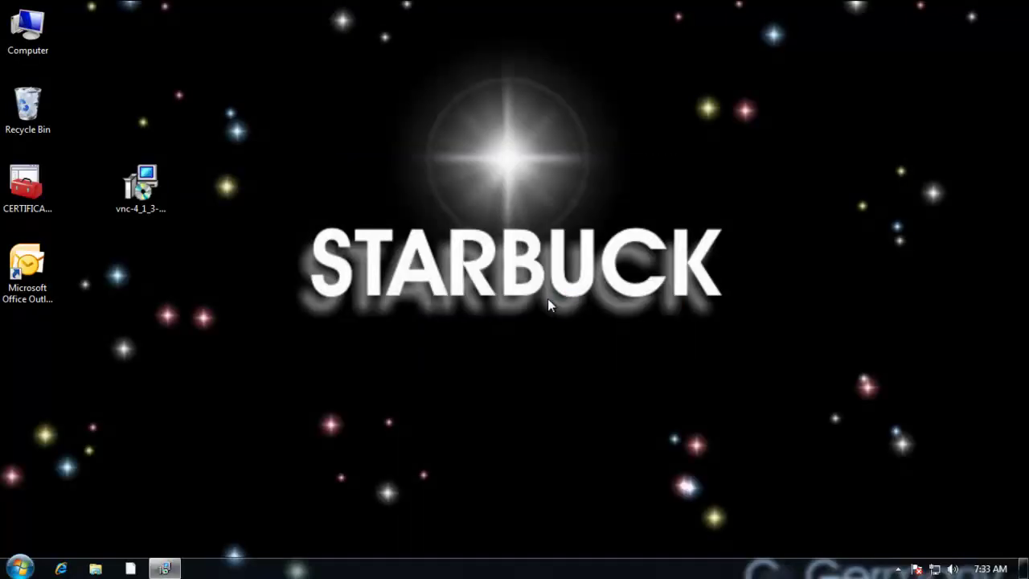
# Step: Accept the licence, keeping the default folder, full installation and RealVNC Start Menu folder
pyautogui.click(597, 408)
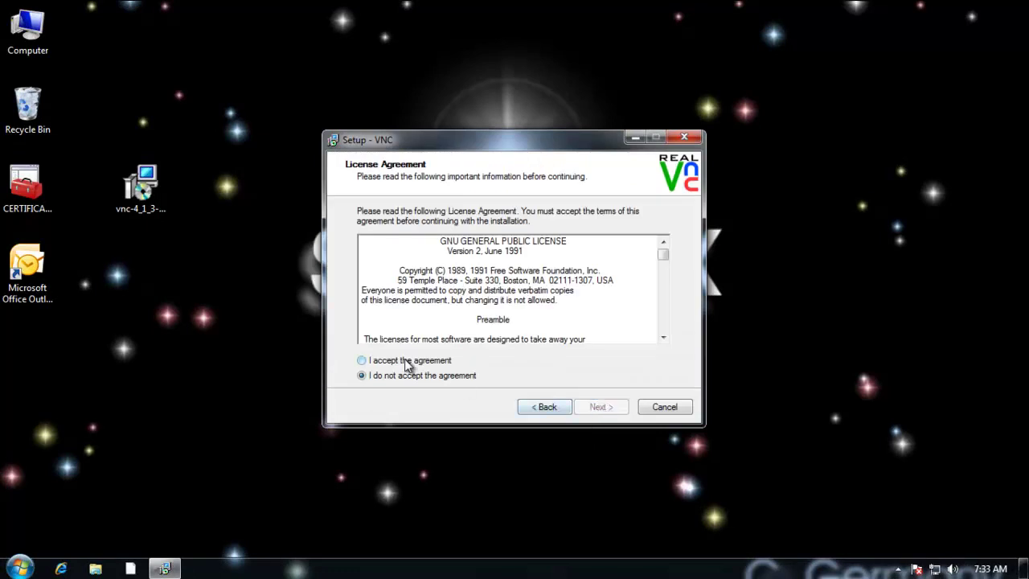
pyautogui.click(408, 362)
pyautogui.click(597, 406)
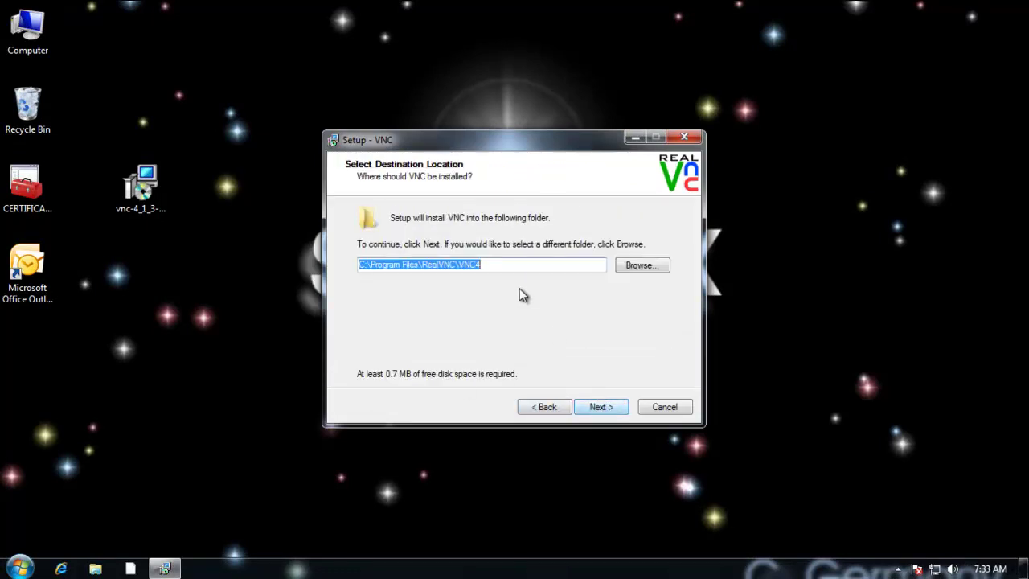
pyautogui.click(599, 407)
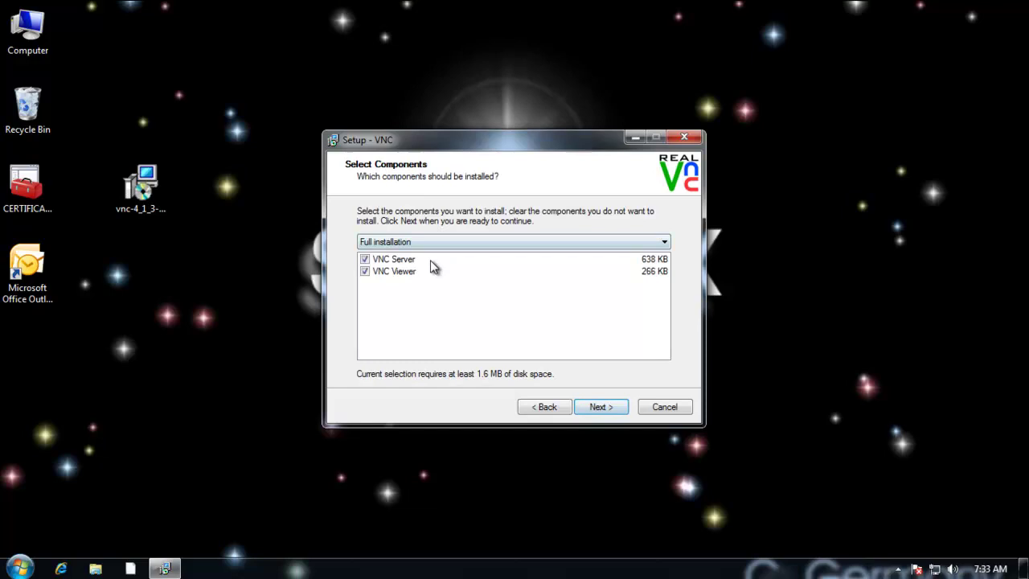
pyautogui.click(604, 408)
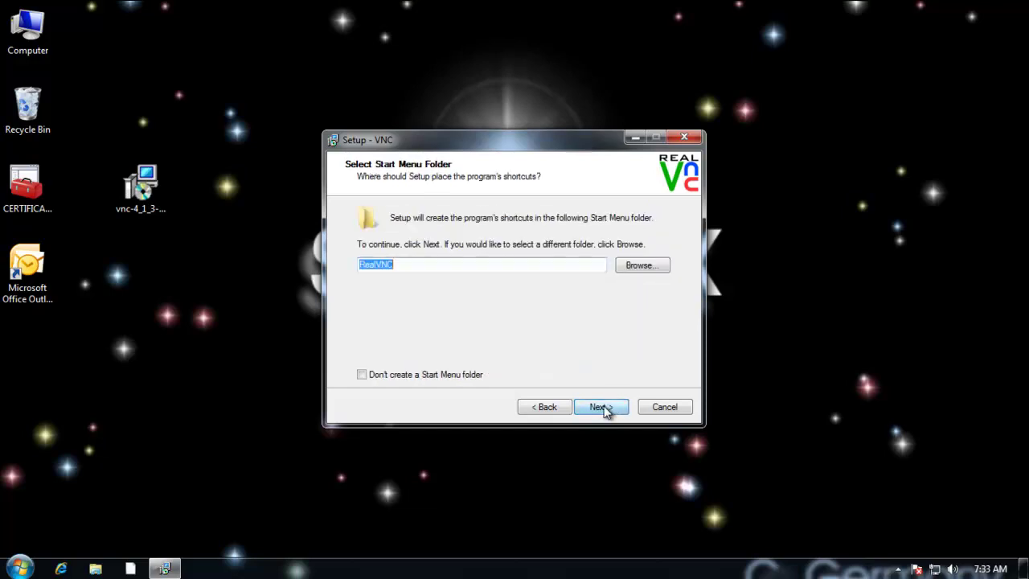
pyautogui.click(430, 266)
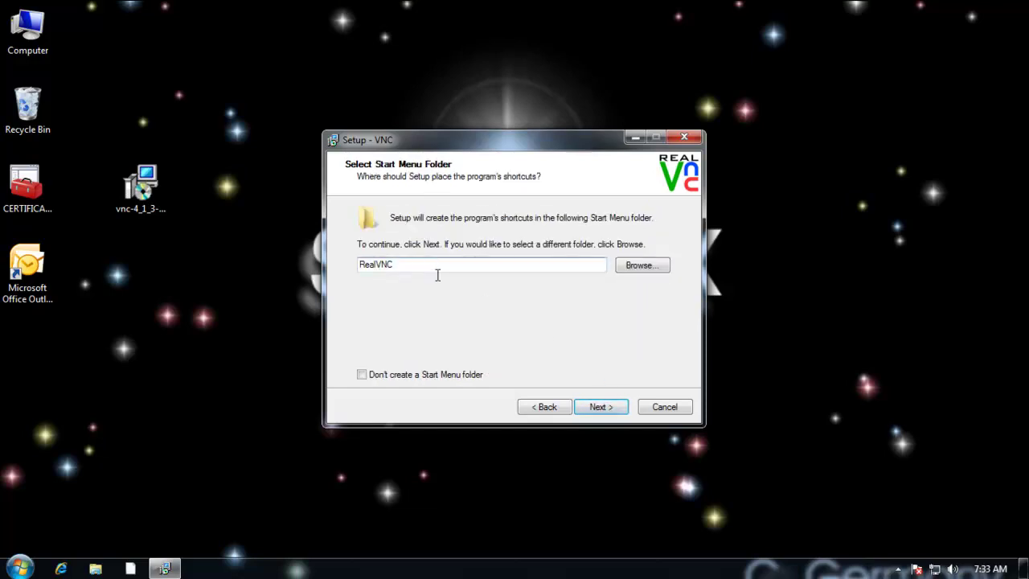
pyautogui.click(607, 412)
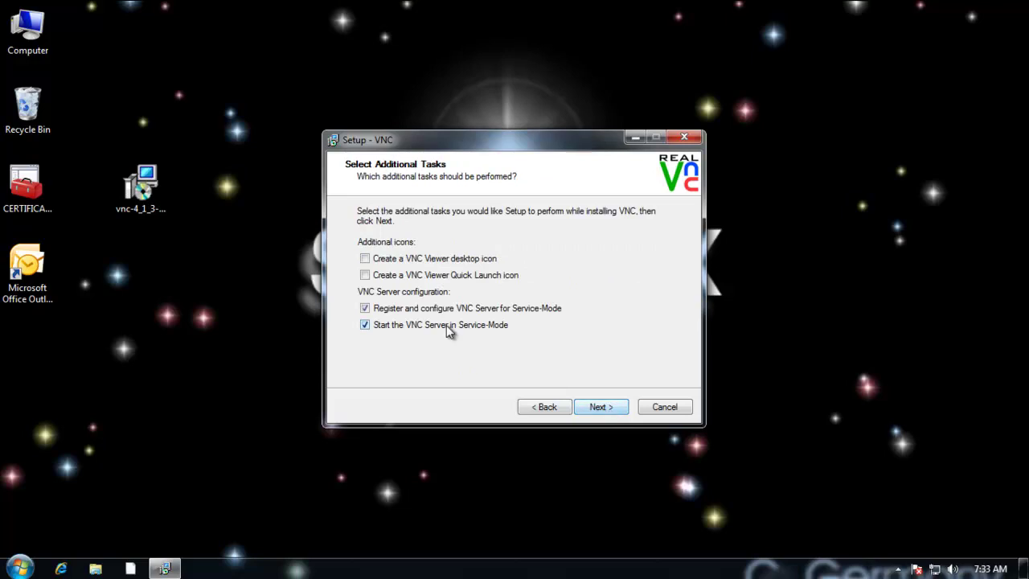
# Step: Add a VNC Viewer desktop icon, turn off both Service-Mode options, and start installing
pyautogui.click(367, 260)
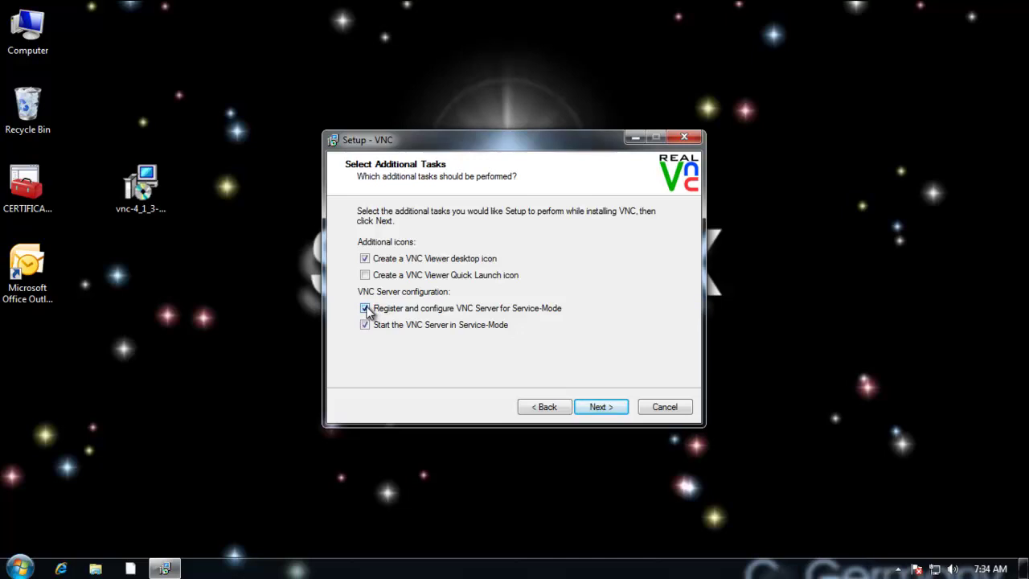
pyautogui.click(365, 309)
pyautogui.click(365, 325)
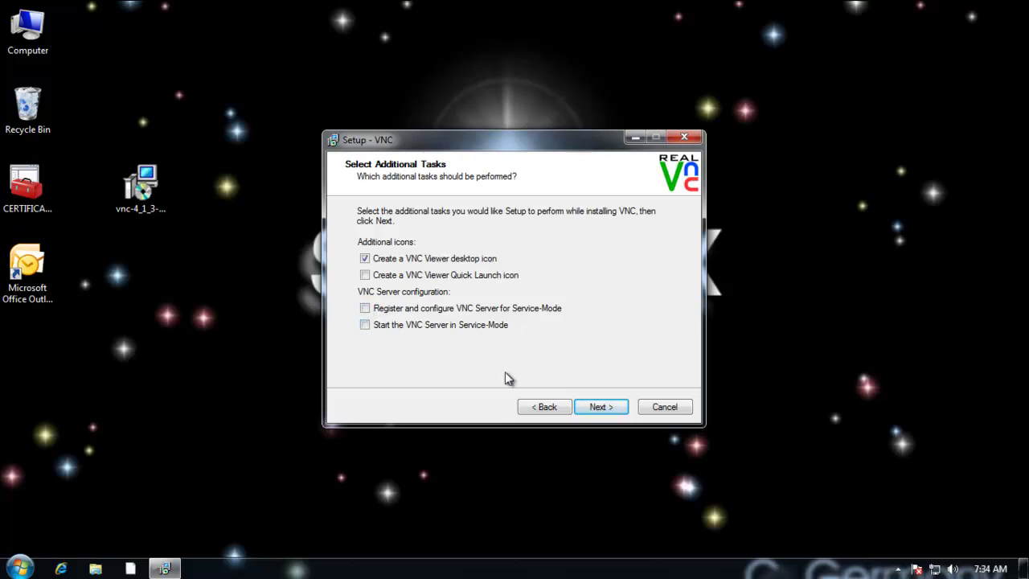
pyautogui.click(614, 410)
pyautogui.click(610, 411)
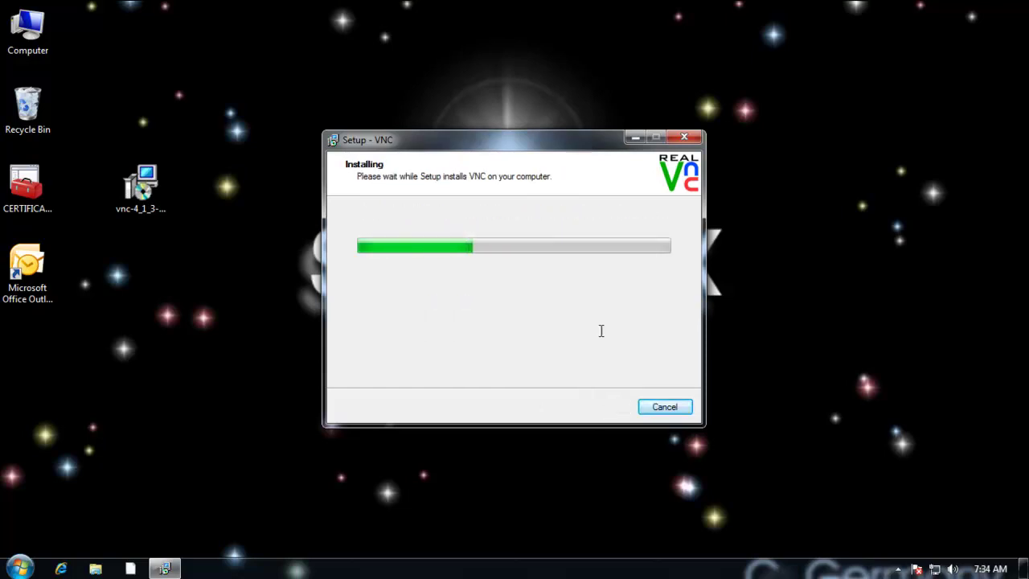
# Step: Finish and close the VNC setup wizard
pyautogui.click(604, 409)
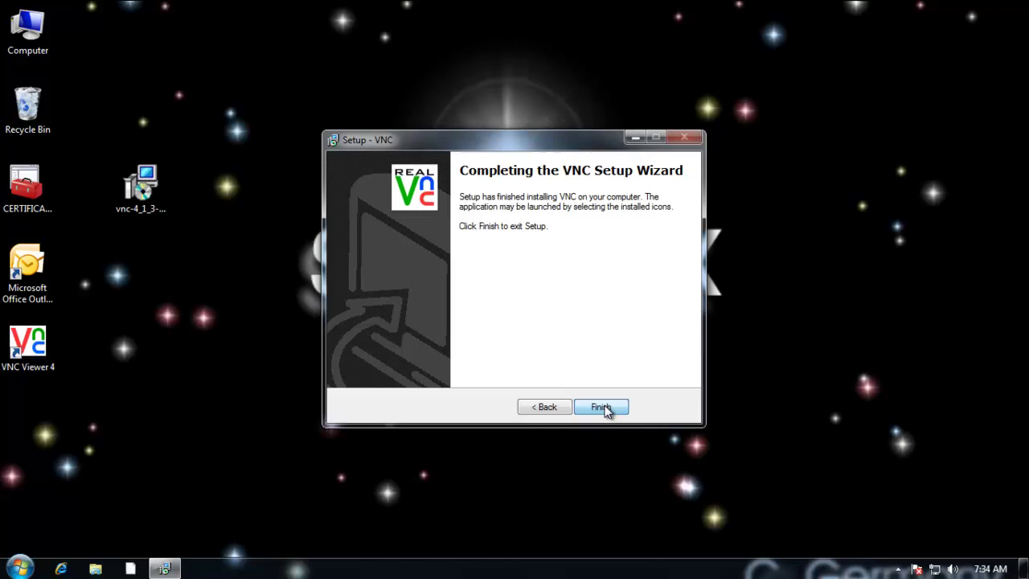
pyautogui.click(611, 408)
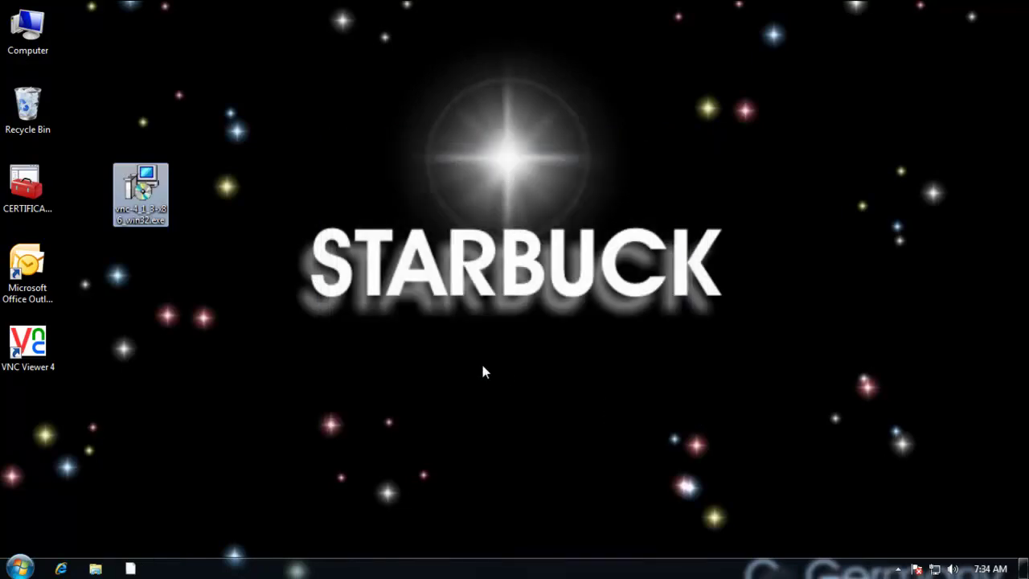
pyautogui.click(487, 361)
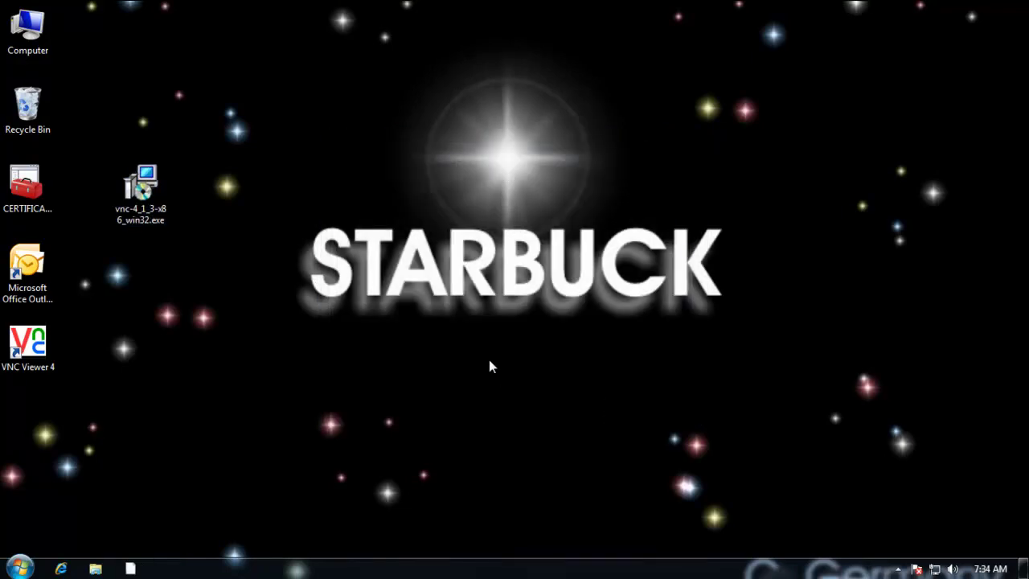
# Step: Delete the VNC installer file from the desktop to the Recycle Bin
pyautogui.rightClick(136, 203)
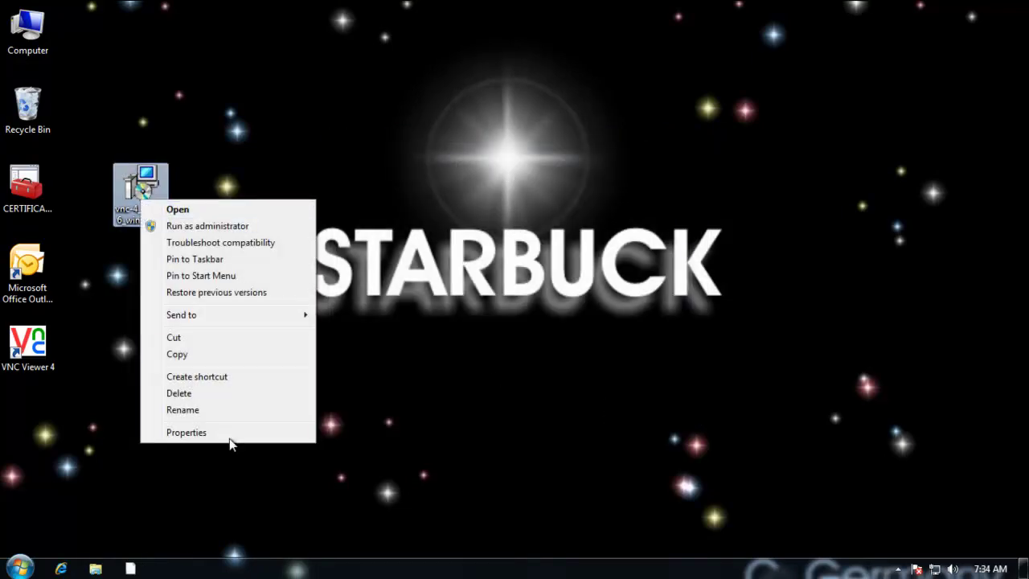
pyautogui.click(196, 394)
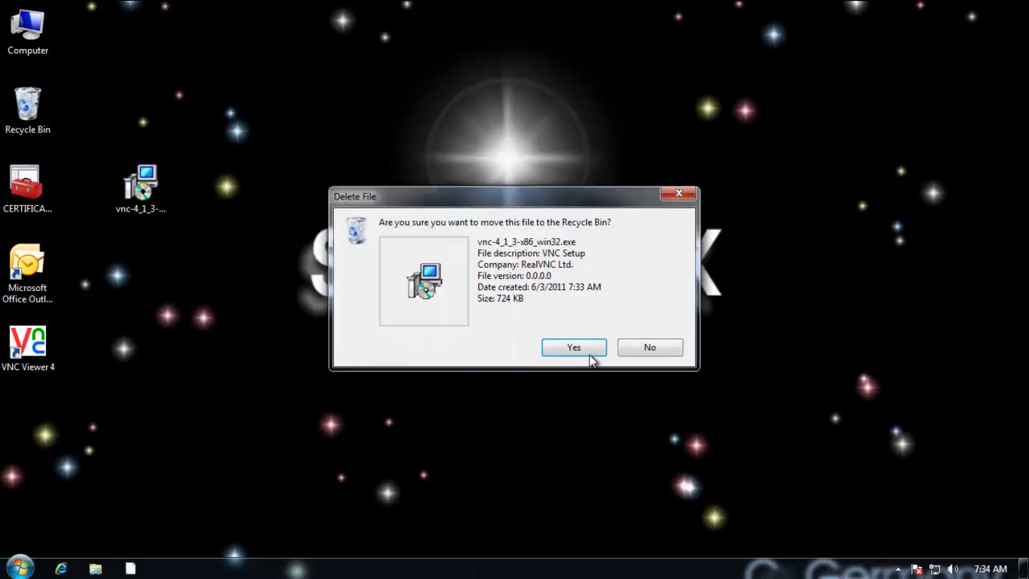
pyautogui.click(586, 349)
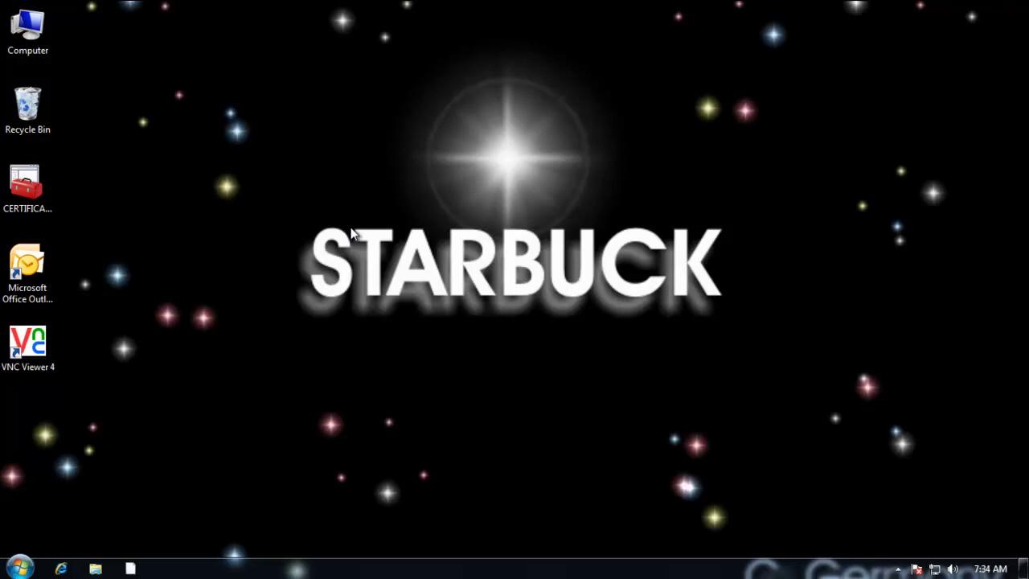
# Step: Open Configure User-Mode Settings from RealVNC > VNC Server 4 (User-Mode) in the Start menu
pyautogui.click(20, 568)
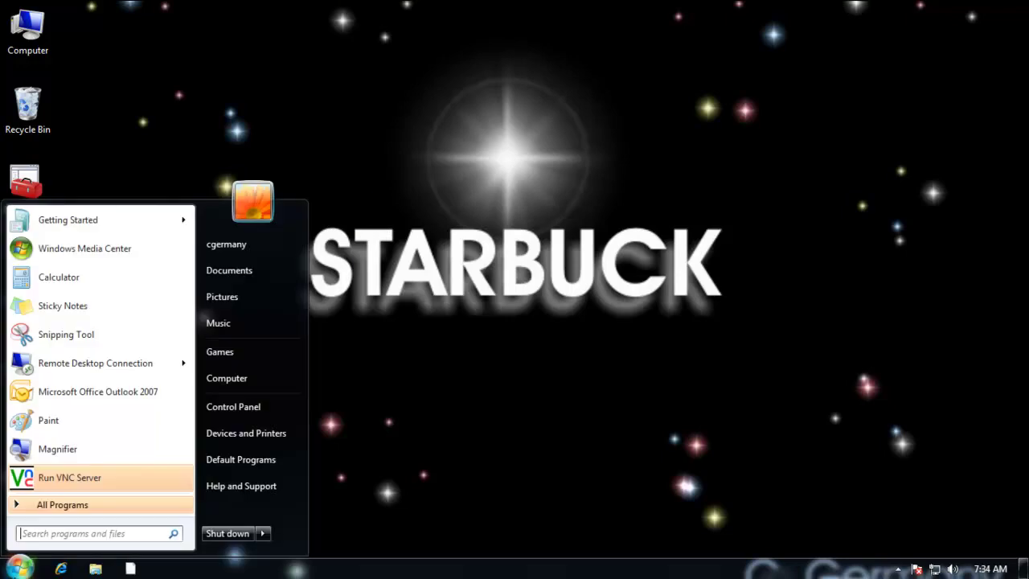
pyautogui.click(83, 503)
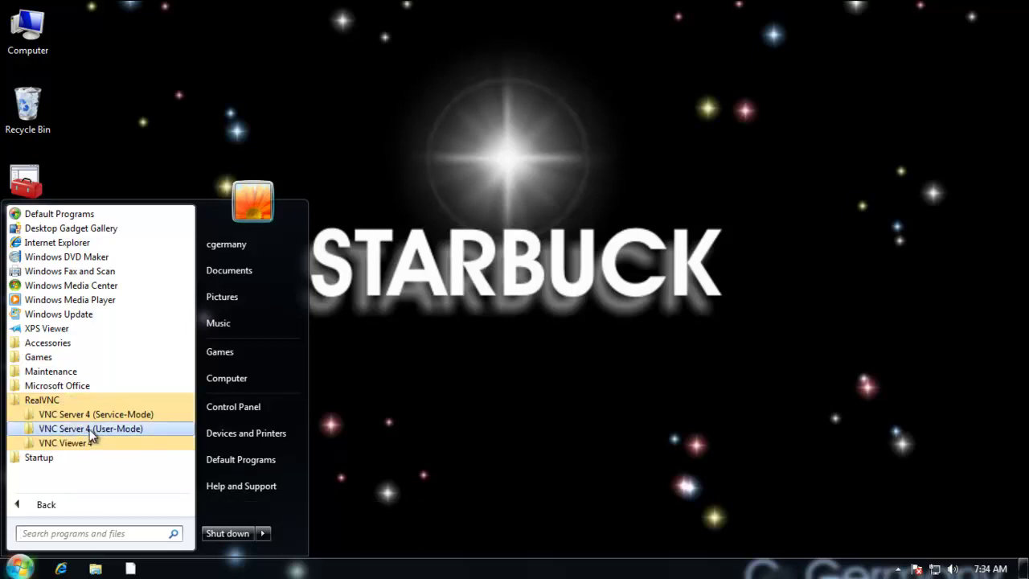
pyautogui.click(92, 432)
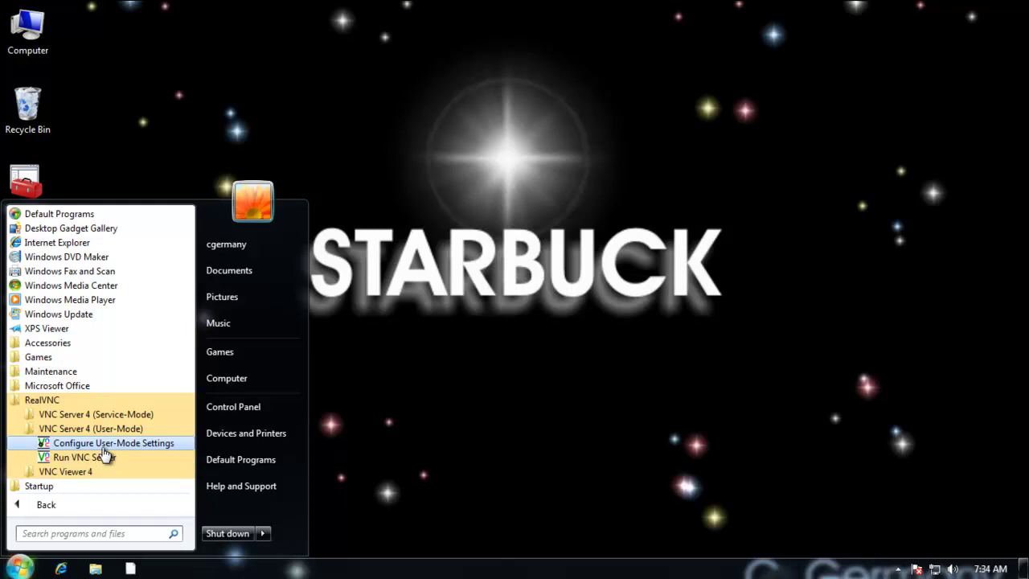
pyautogui.click(106, 447)
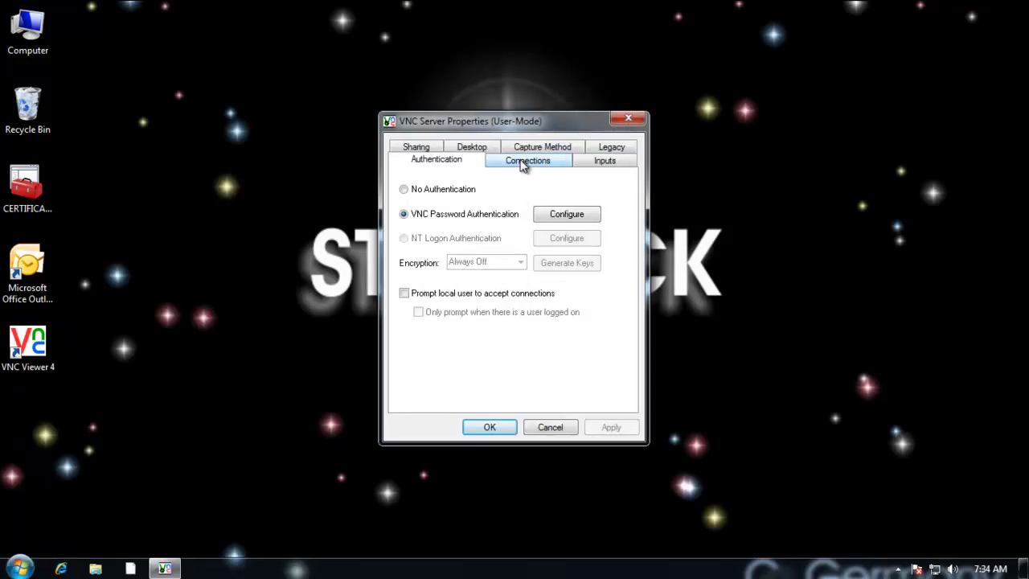
# Step: Enter and confirm a new eight-character VNC access password
pyautogui.click(571, 219)
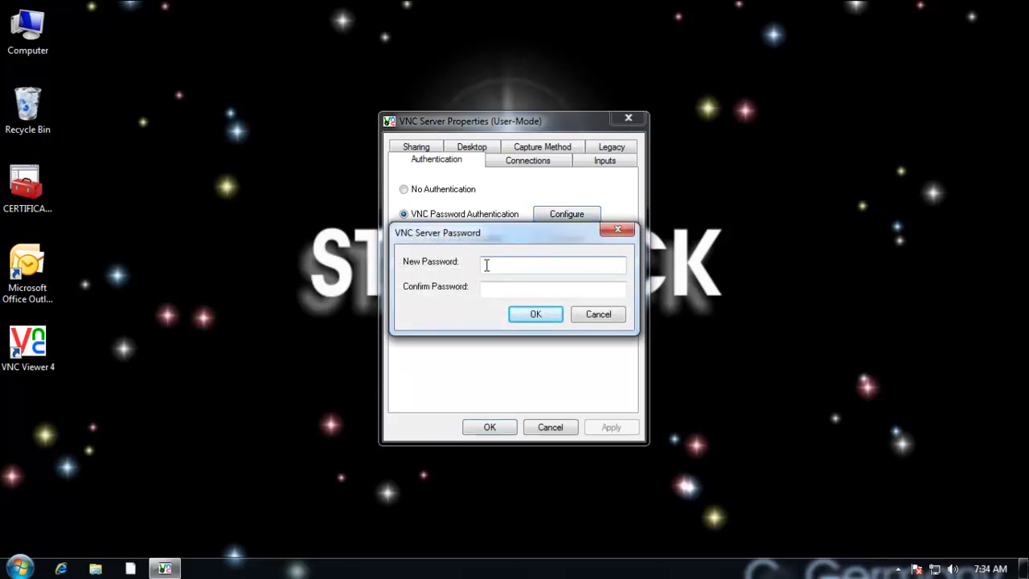
pyautogui.write('12345678')
pyautogui.press('Tab')
pyautogui.write('12345678')
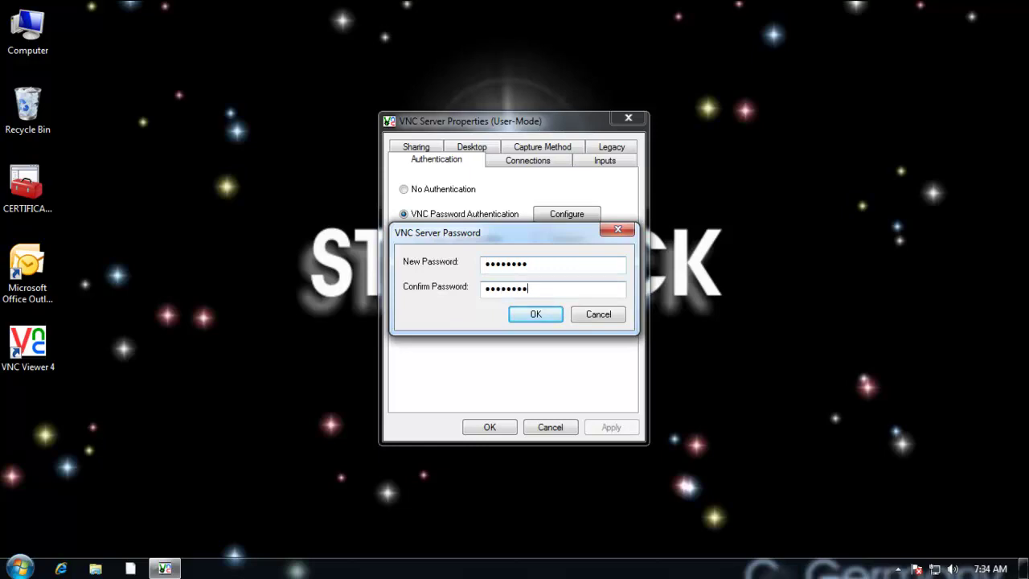
pyautogui.click(537, 317)
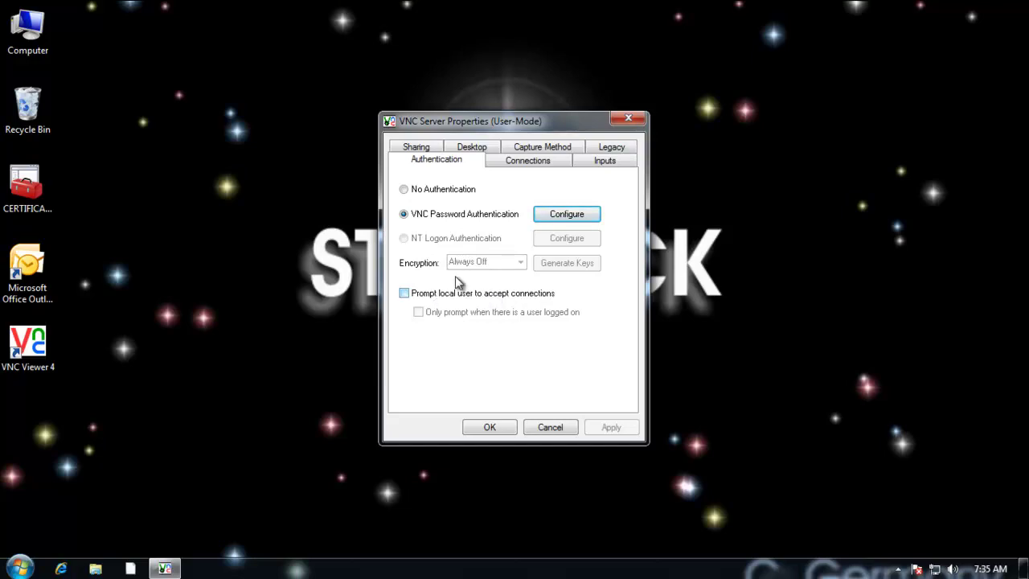
# Step: Browse the Connections, Inputs and Legacy tabs, trying Poll capture before restoring VNC hooks
pyautogui.click(554, 164)
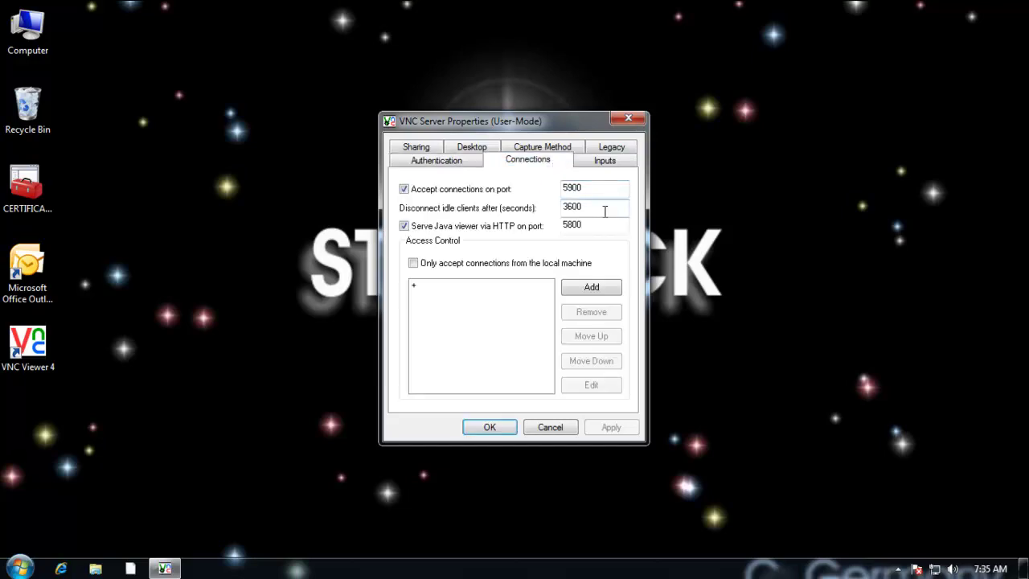
pyautogui.click(603, 163)
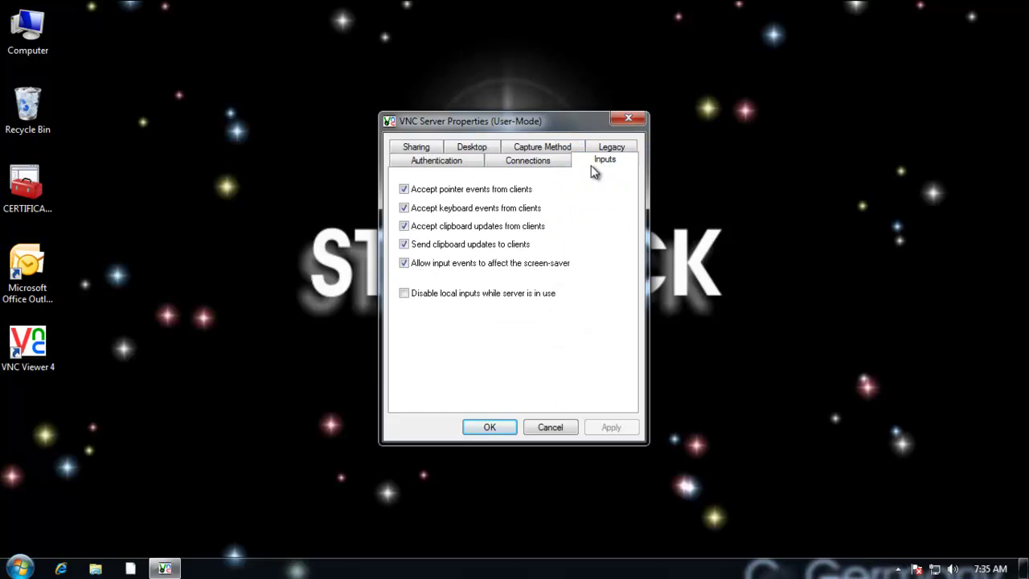
pyautogui.click(610, 151)
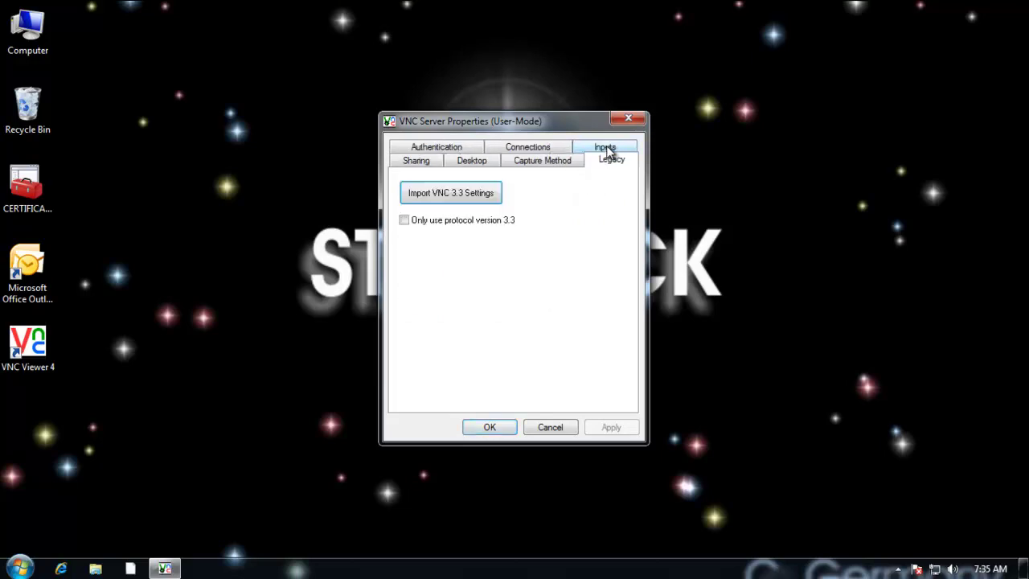
pyautogui.click(541, 164)
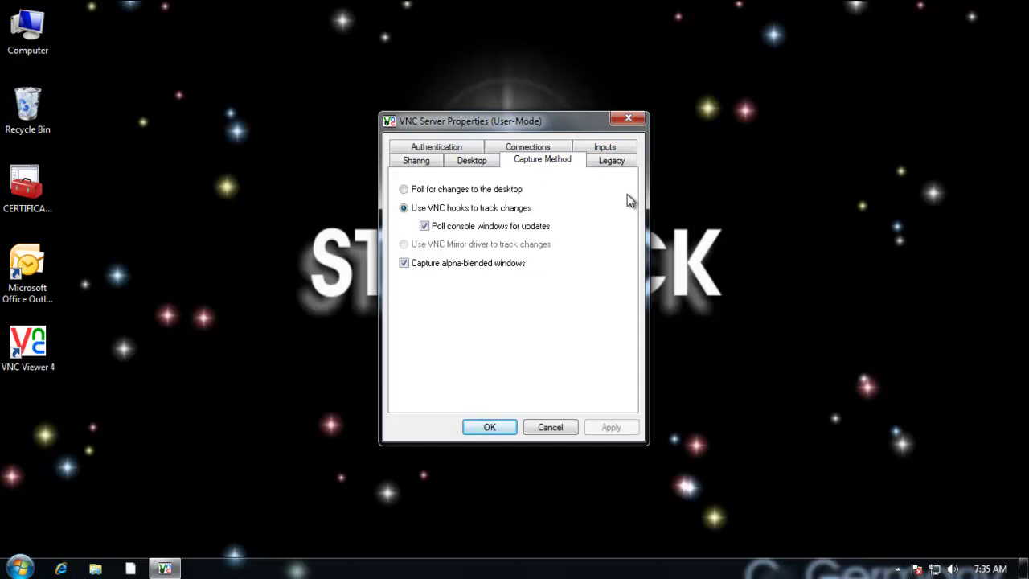
pyautogui.click(496, 194)
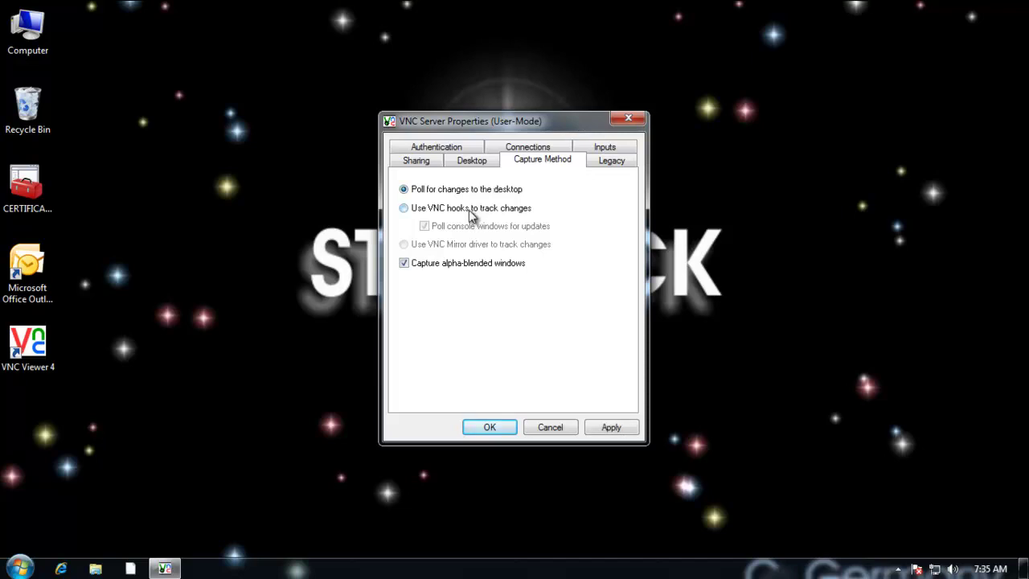
pyautogui.click(497, 211)
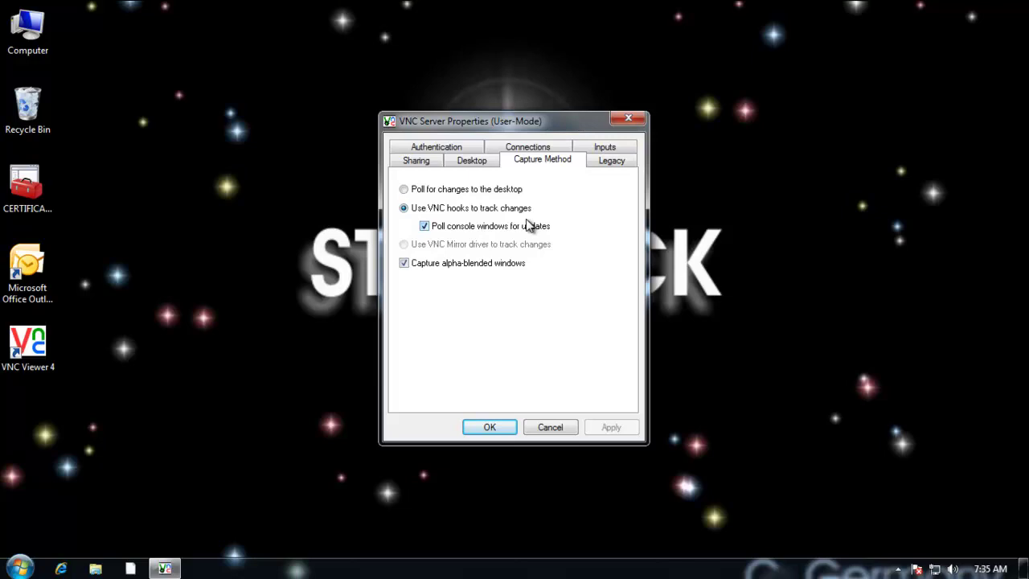
pyautogui.click(483, 191)
pyautogui.click(487, 210)
# Step: Review the Desktop and Sharing options, then return to the Authentication tab
pyautogui.click(481, 164)
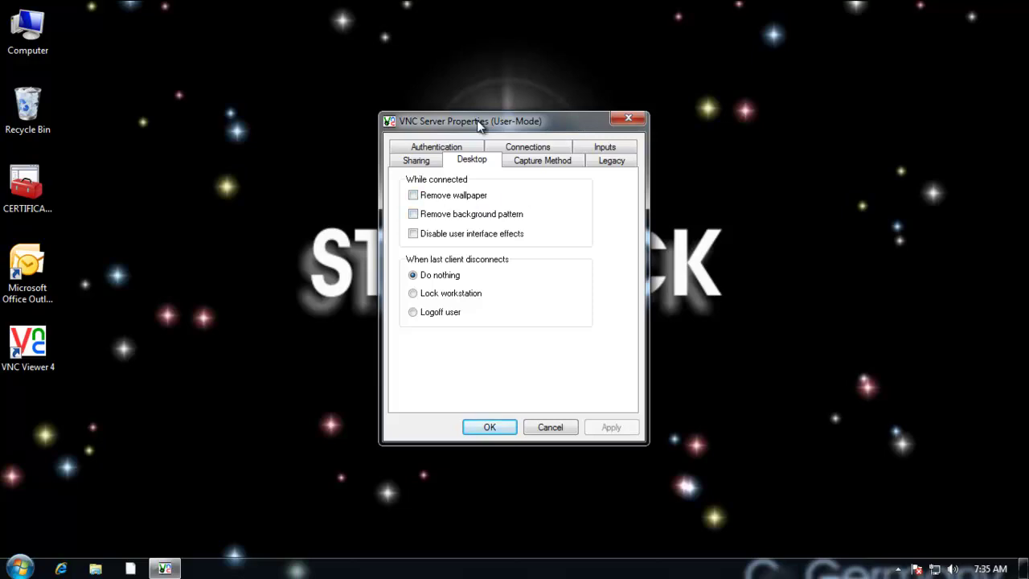
pyautogui.moveTo(480, 125); pyautogui.dragTo(487, 102)
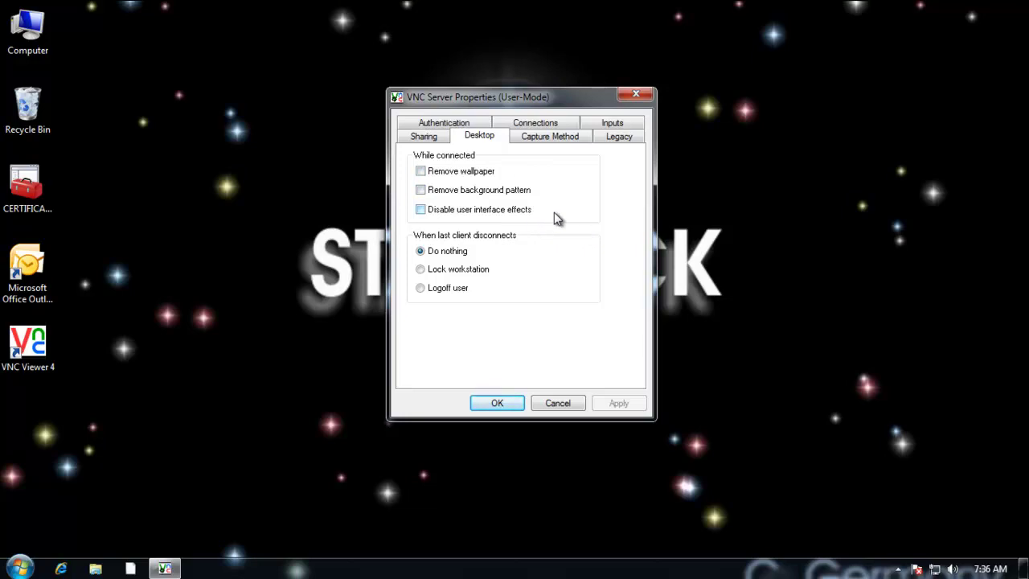
pyautogui.click(431, 137)
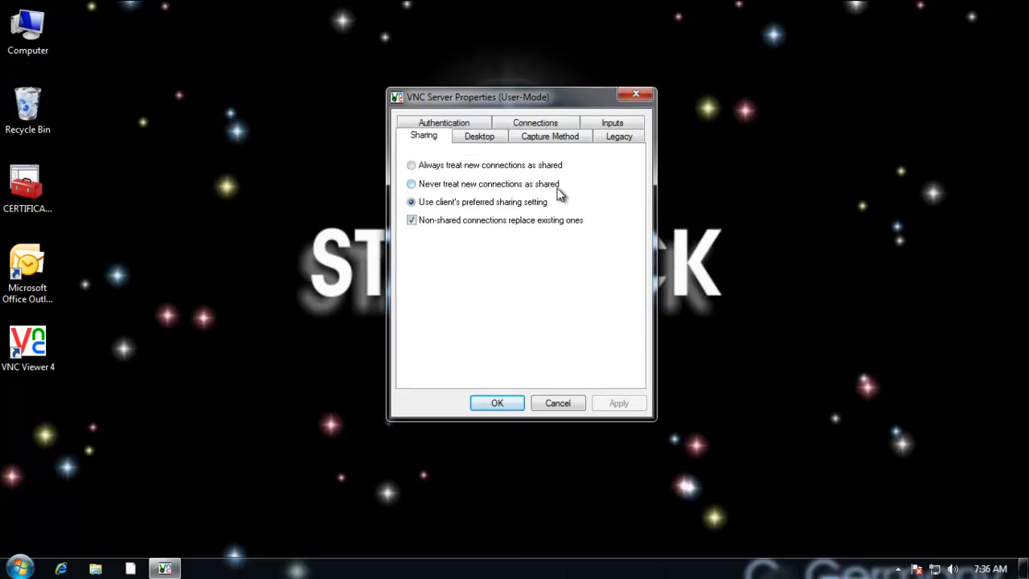
pyautogui.click(468, 126)
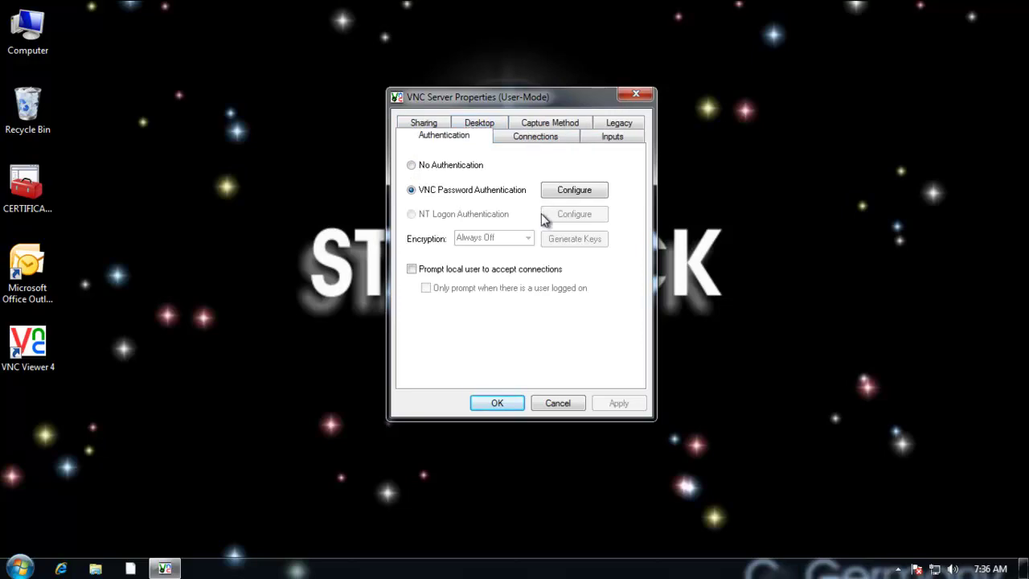
pyautogui.click(497, 403)
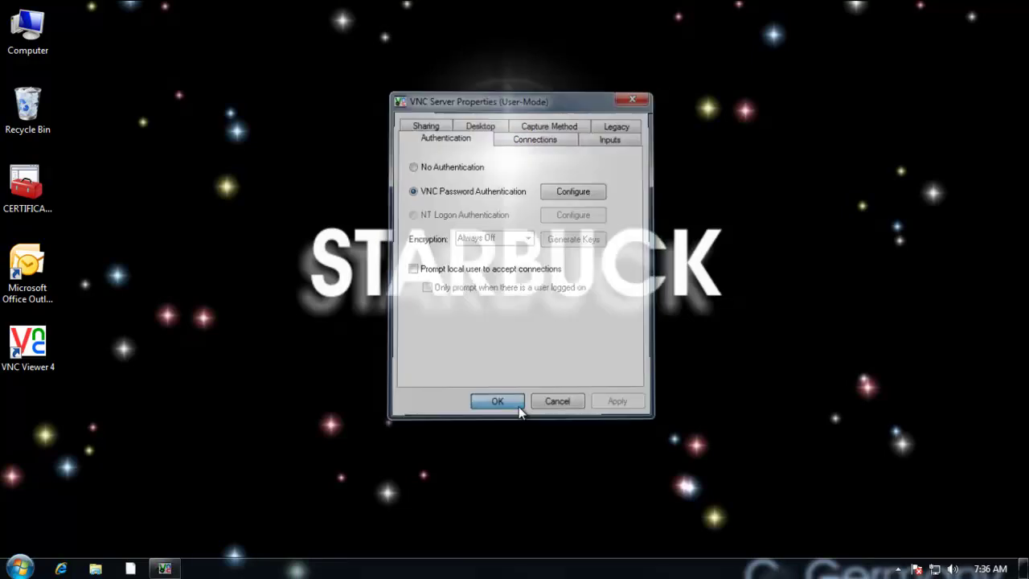
pyautogui.click(16, 568)
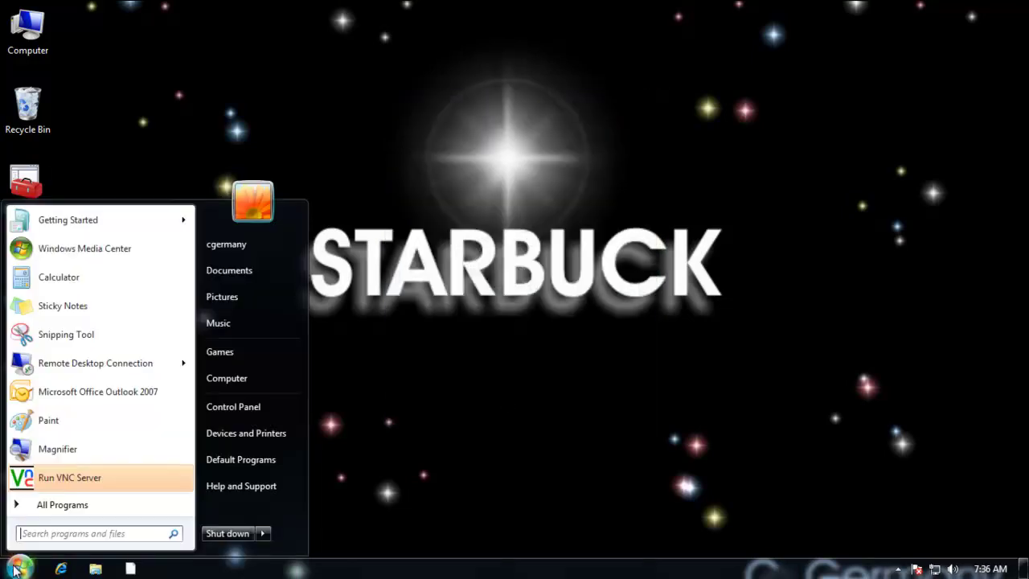
pyautogui.click(62, 506)
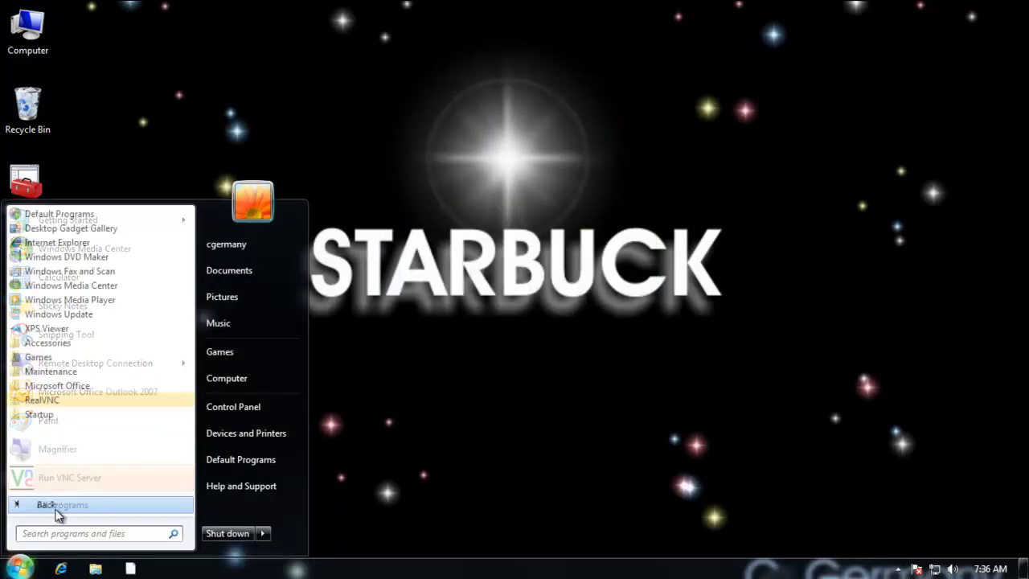
pyautogui.click(46, 401)
pyautogui.click(133, 432)
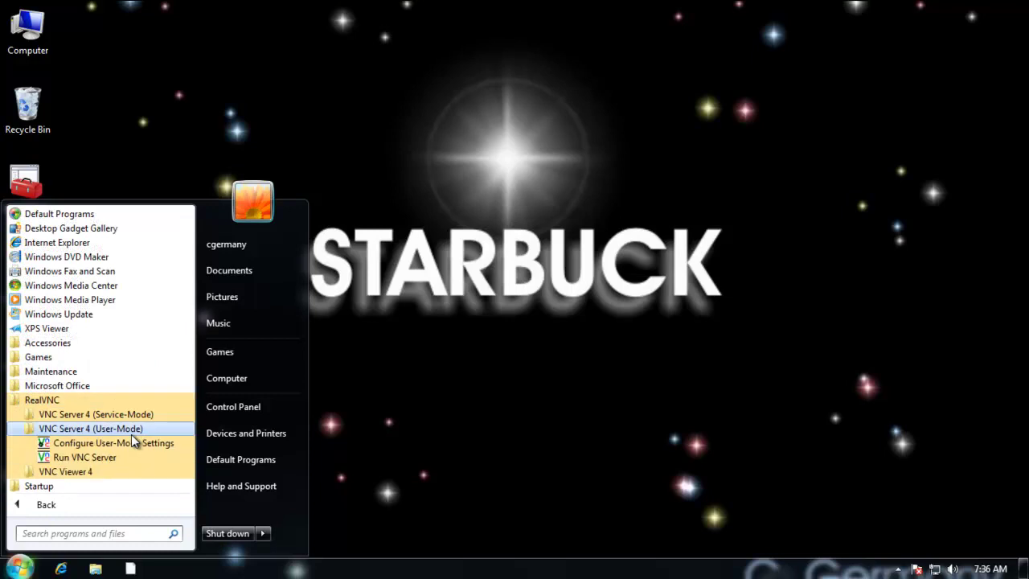
pyautogui.click(98, 458)
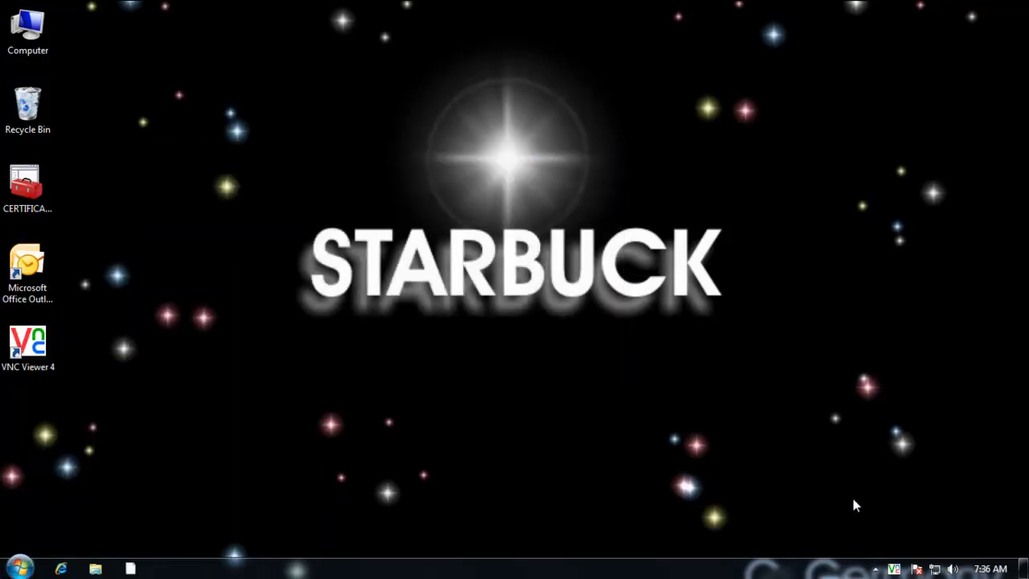
pyautogui.click(875, 568)
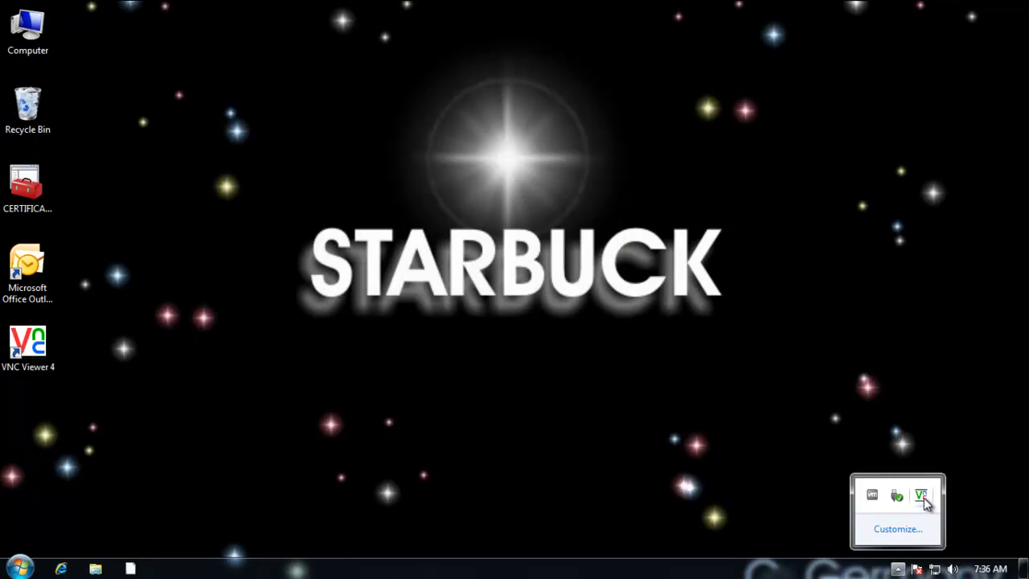
pyautogui.moveTo(926, 501)
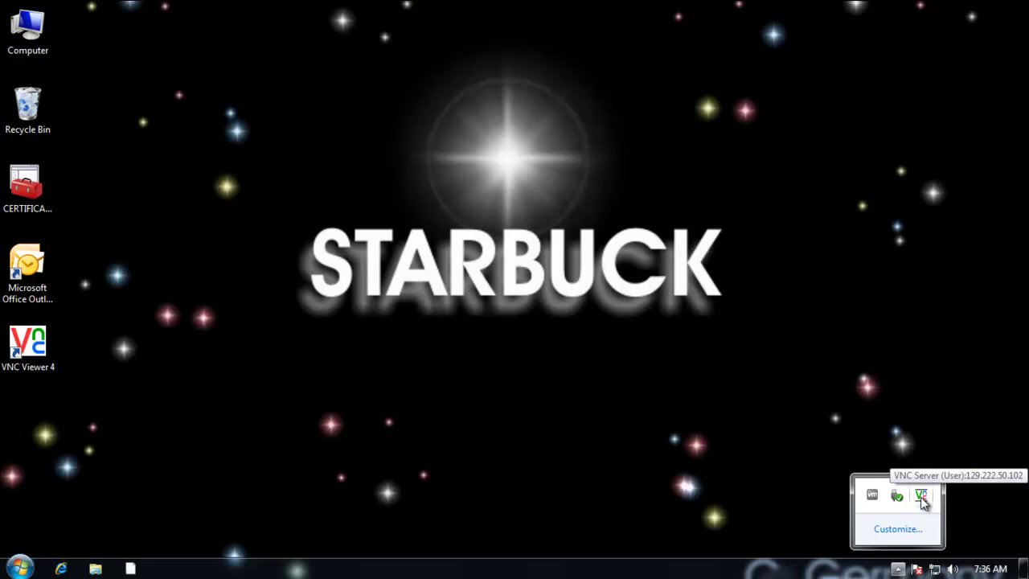
pyautogui.rightClick(923, 497)
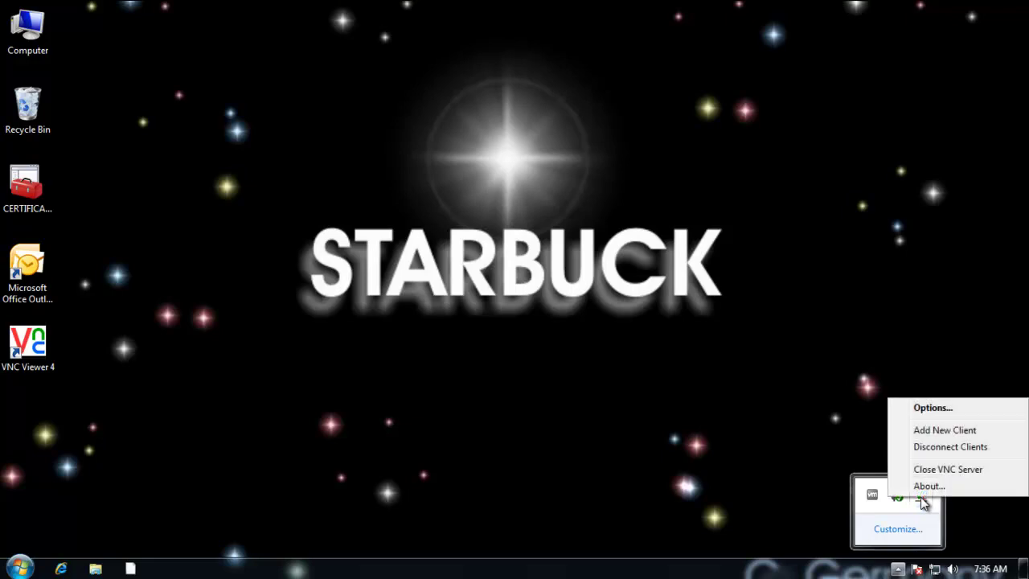
pyautogui.click(933, 409)
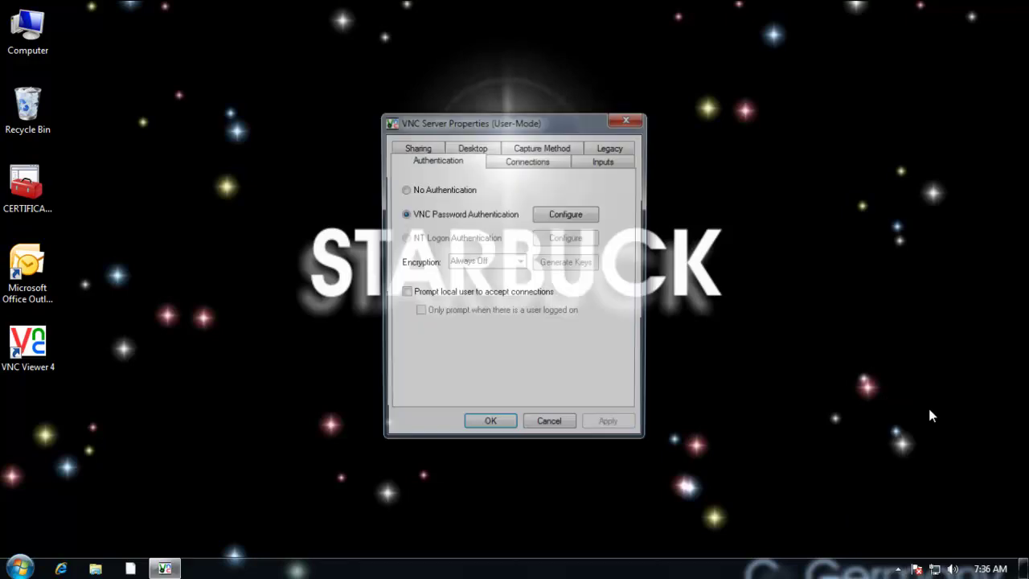
pyautogui.click(562, 431)
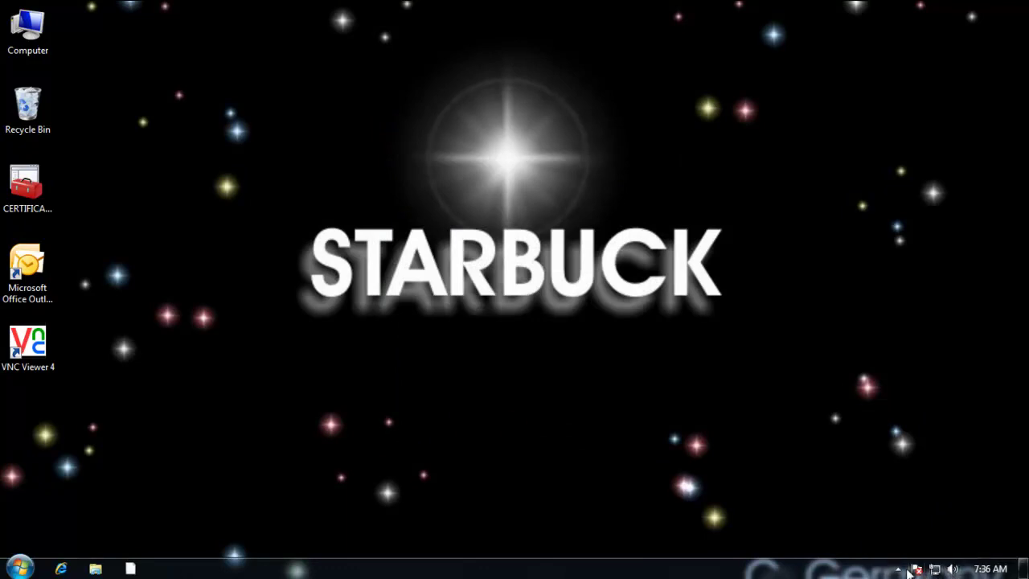
pyautogui.click(901, 570)
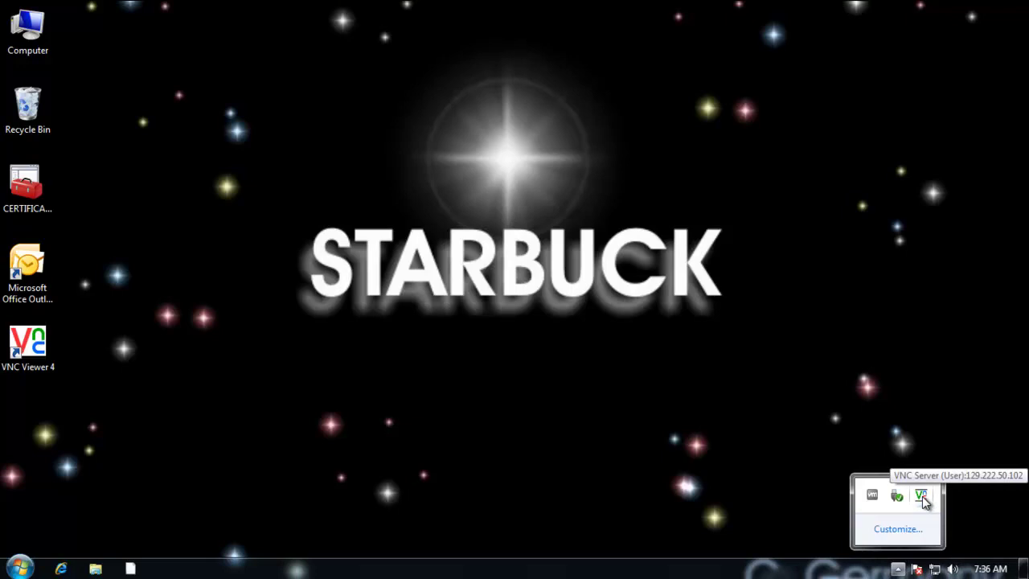
pyautogui.click(658, 286)
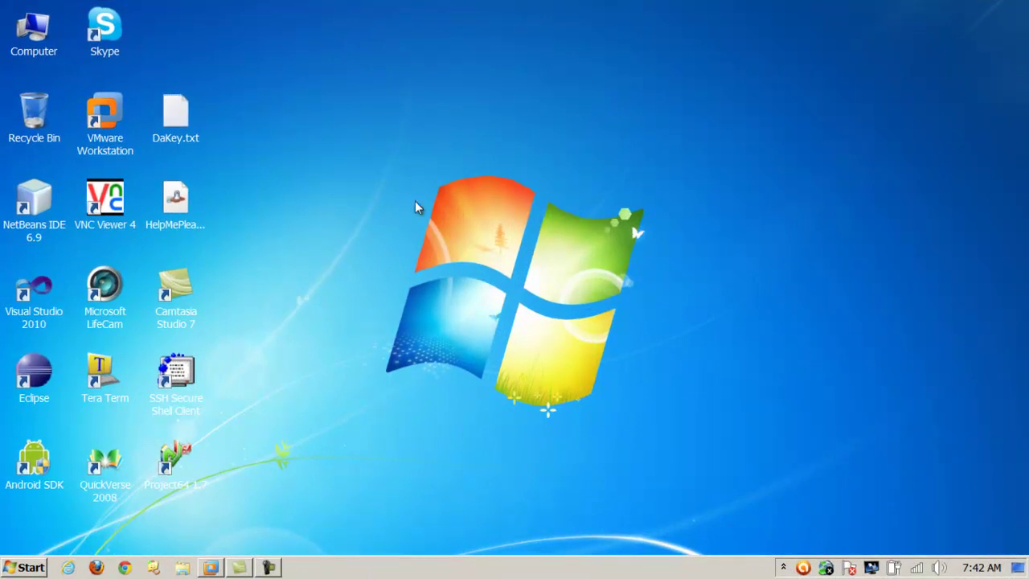
# Step: Launch VNC Viewer 4, connect to server 129.222.50.102, and enter the server password
pyautogui.doubleClick(123, 207)
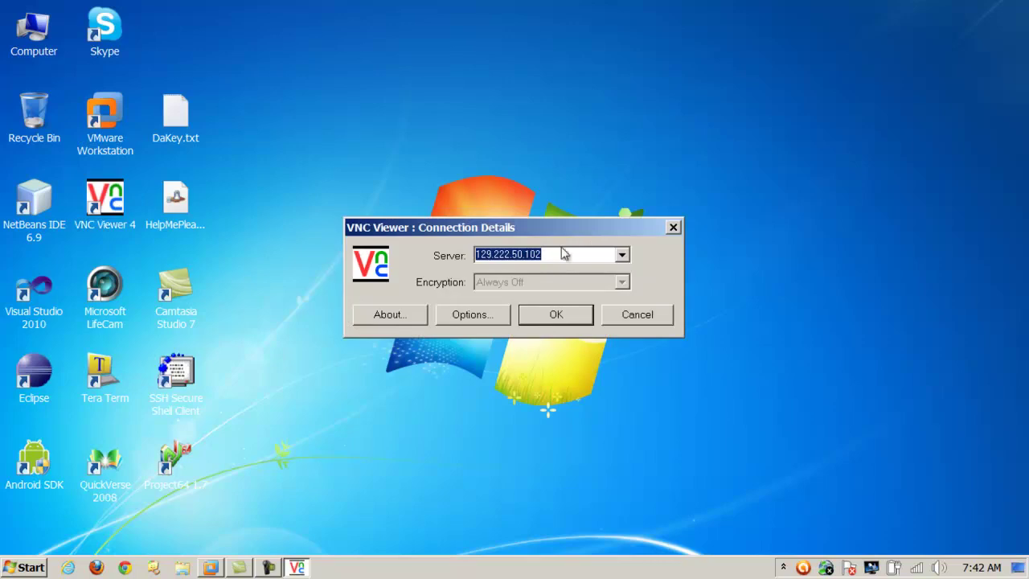
pyautogui.moveTo(572, 227); pyautogui.dragTo(635, 165)
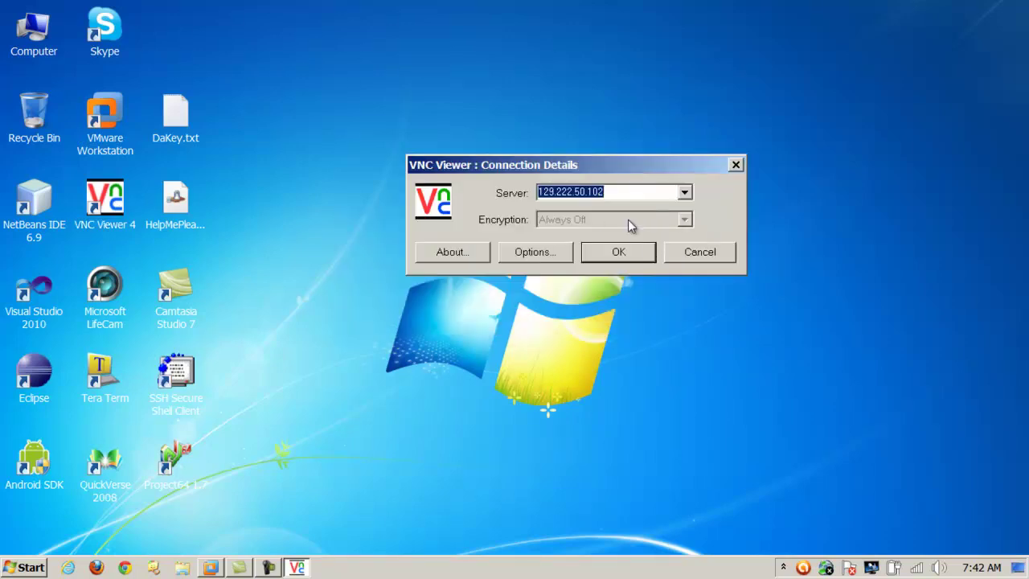
pyautogui.moveTo(615, 192); pyautogui.dragTo(519, 193)
pyautogui.click(627, 196)
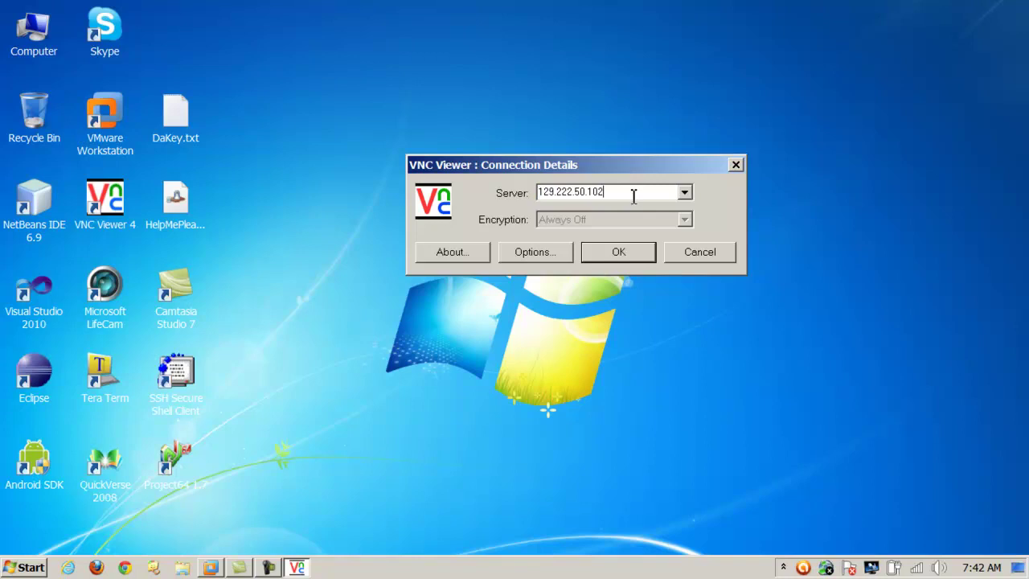
pyautogui.moveTo(634, 196); pyautogui.dragTo(547, 191)
pyautogui.click(650, 259)
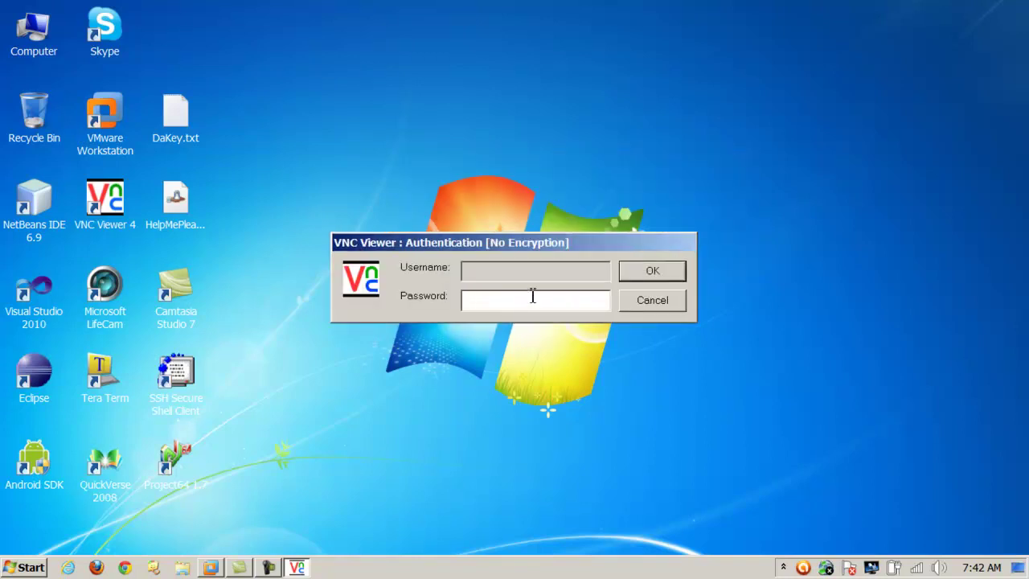
pyautogui.write('********')
pyautogui.press('Return')
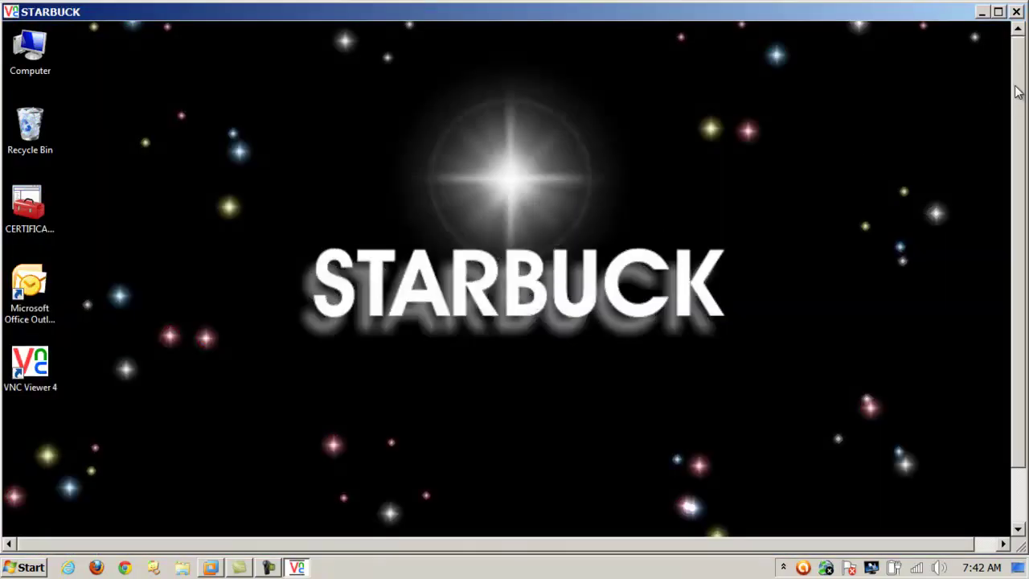
pyautogui.moveTo(1018, 93); pyautogui.dragTo(1020, 202)
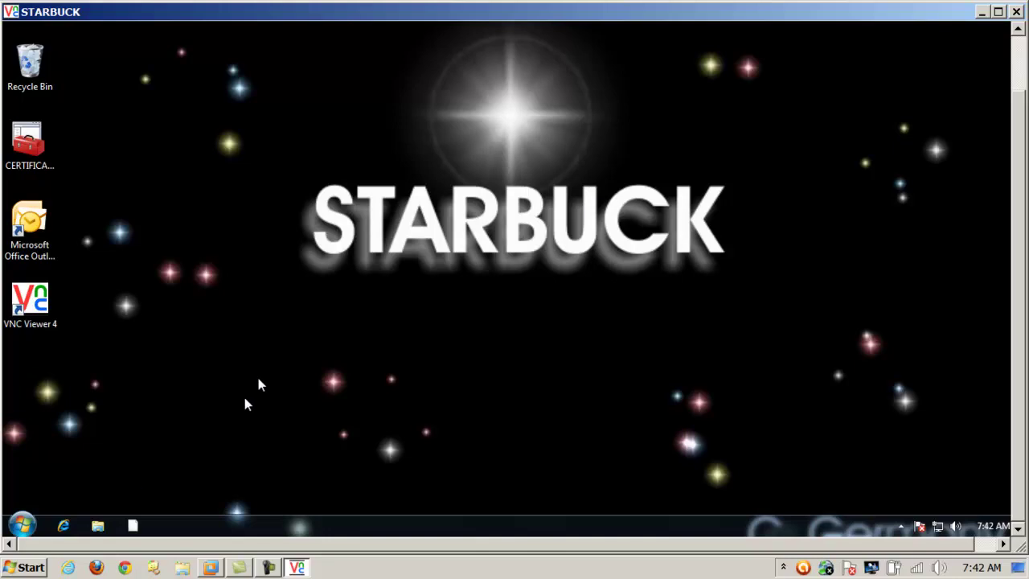
pyautogui.click(22, 524)
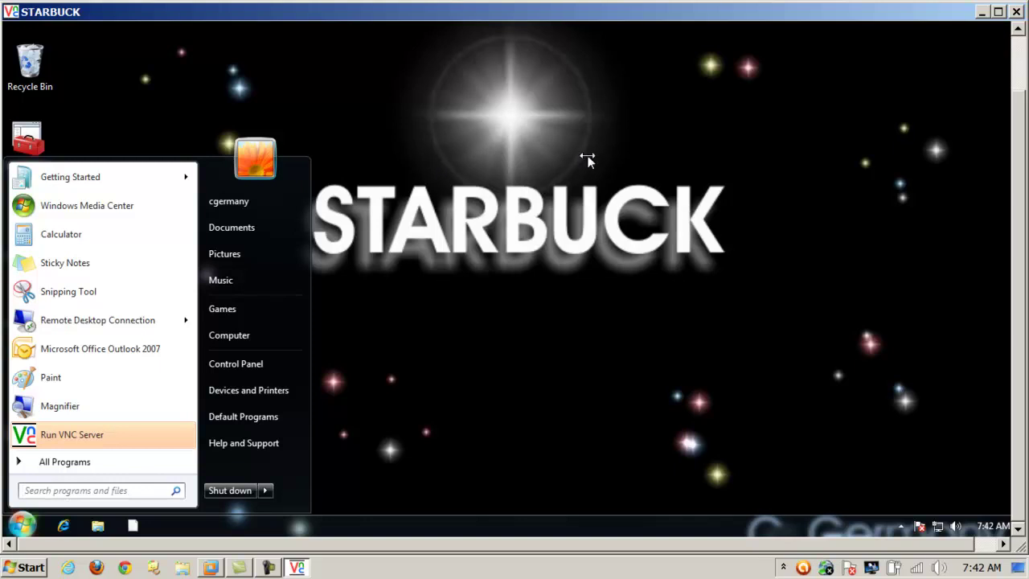
pyautogui.click(575, 173)
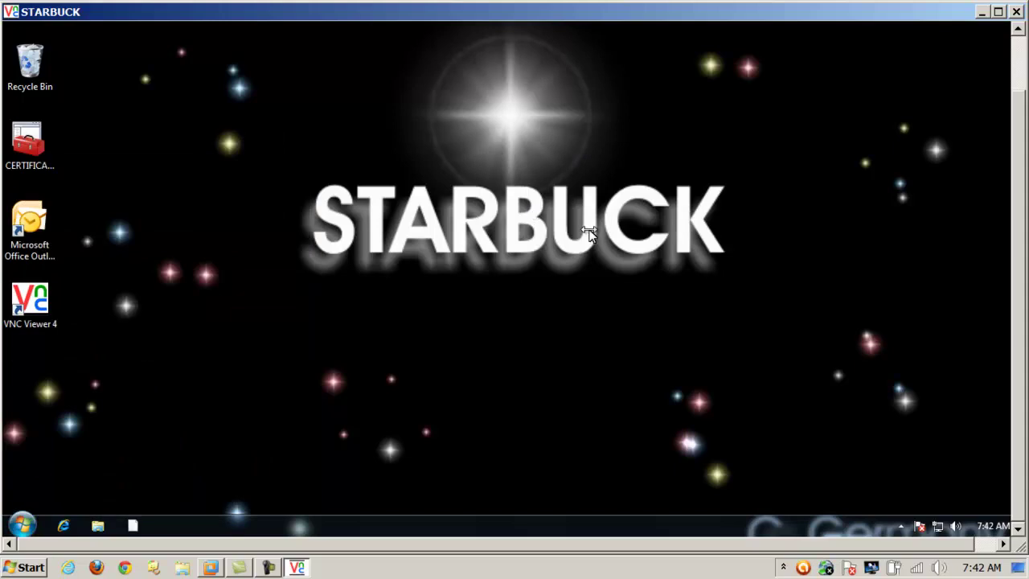